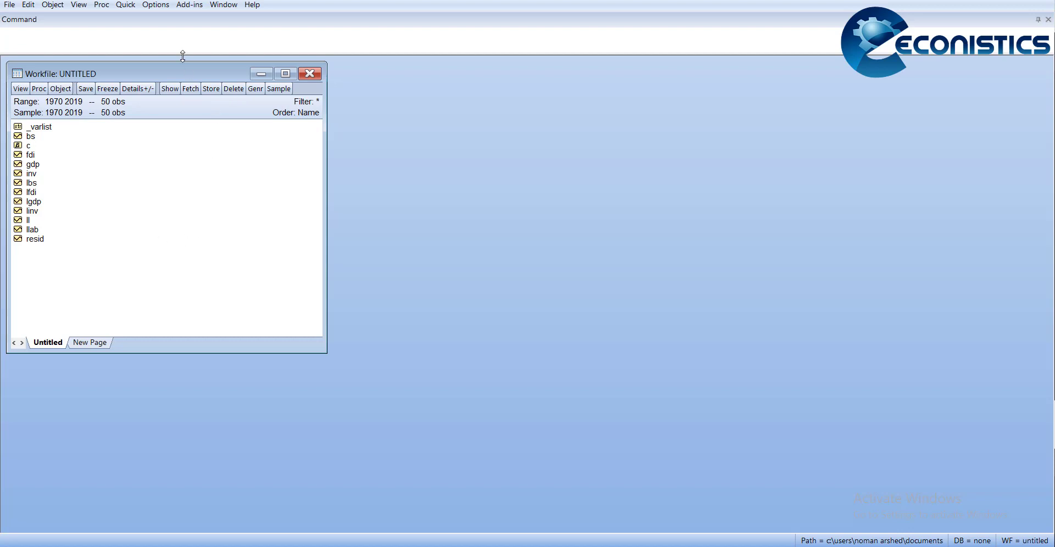
# Browse the add-in catalogue to locate the NARDL add-in, then close it
pyautogui.click(160, 8)
pyautogui.moveTo(188, 4)
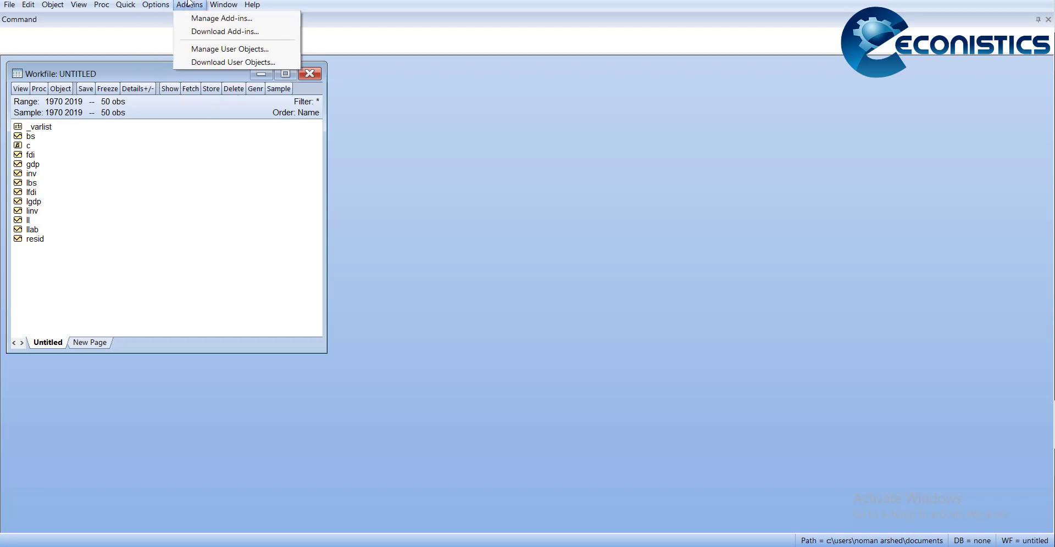
pyautogui.click(207, 31)
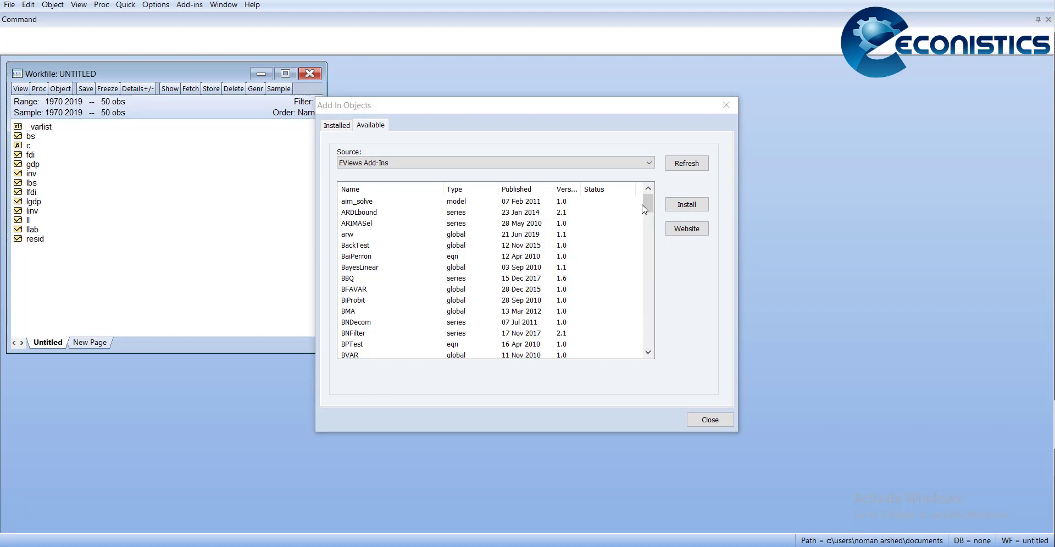
pyautogui.moveTo(648, 204); pyautogui.dragTo(650, 351)
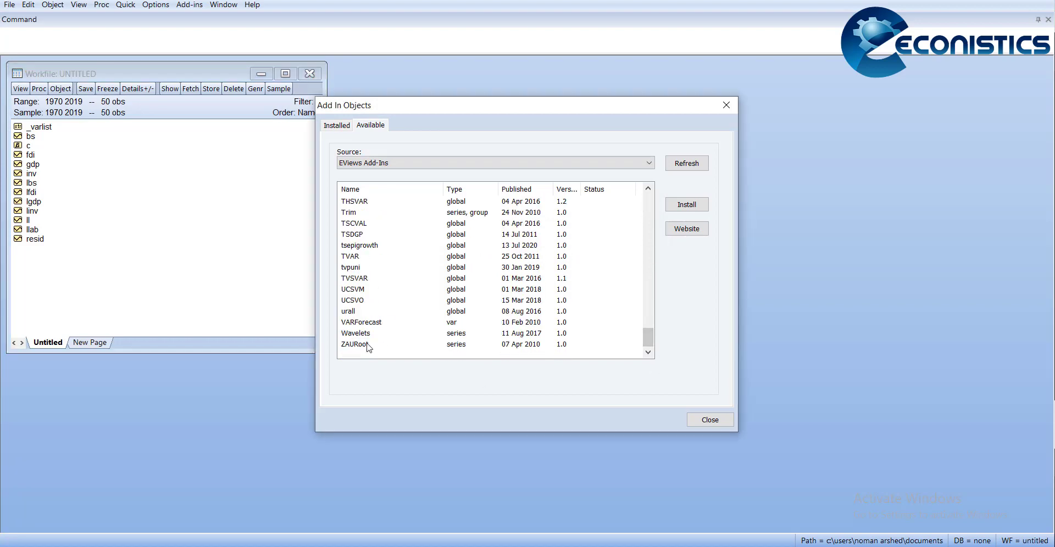
pyautogui.click(368, 279)
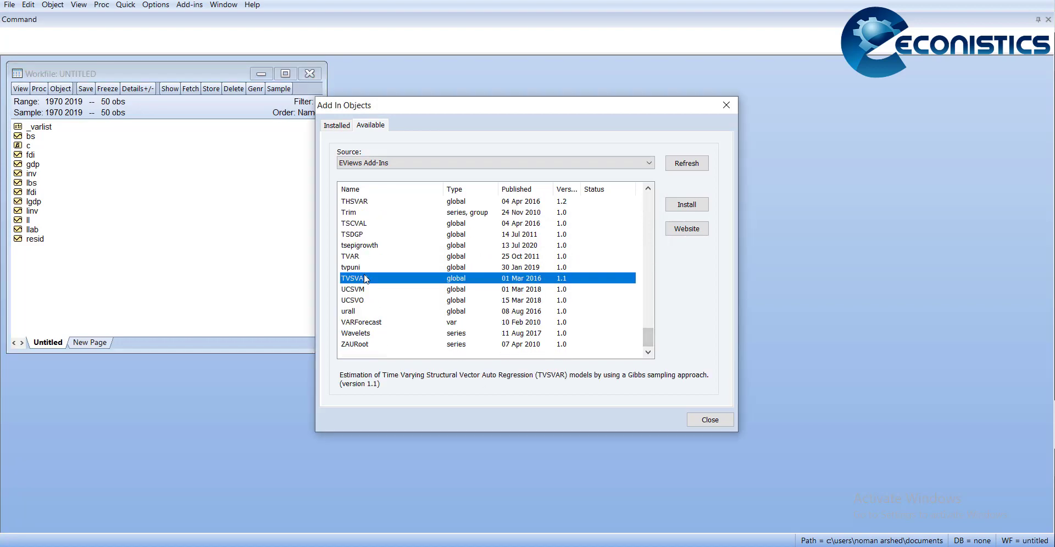
pyautogui.press('n')
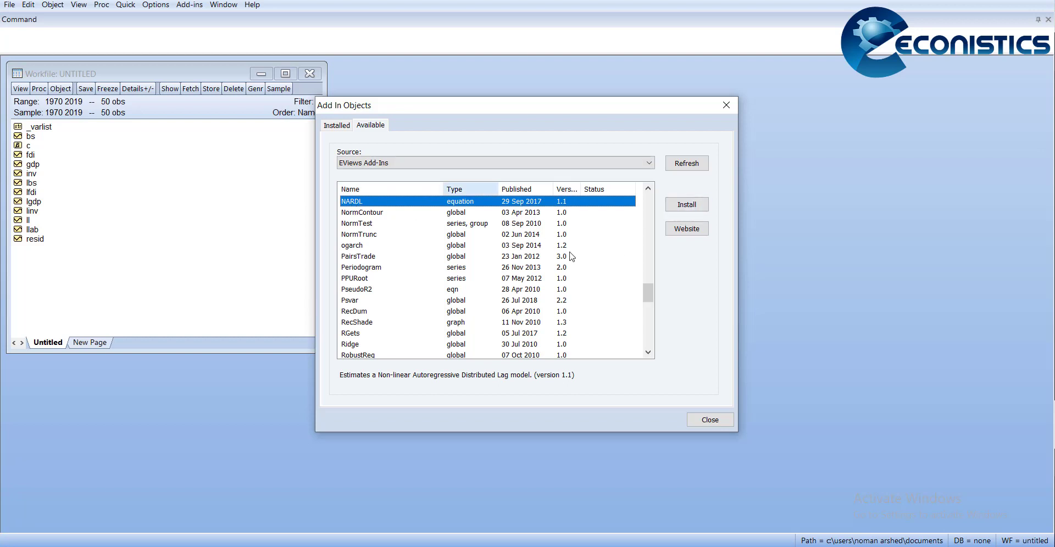
pyautogui.click(726, 105)
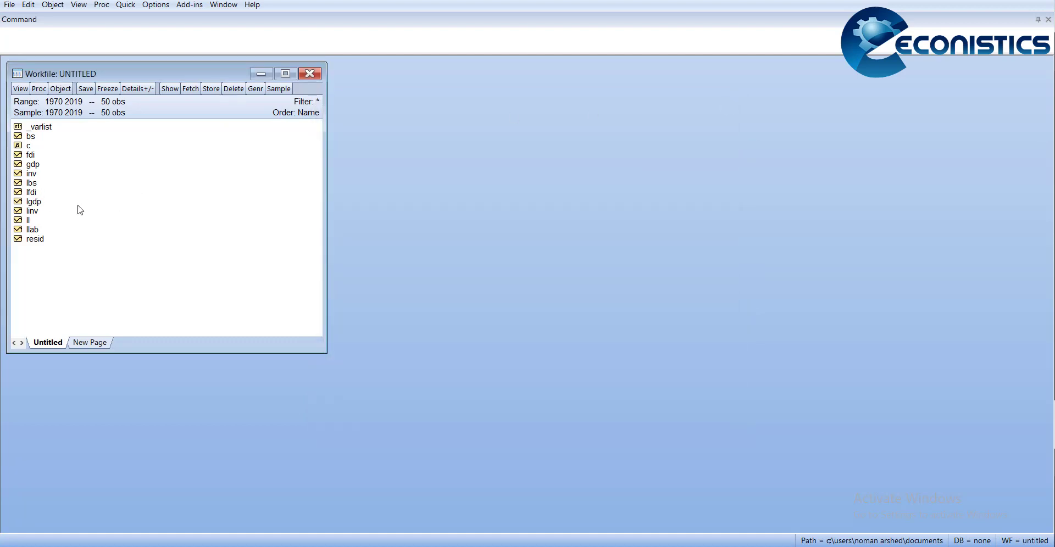
# Estimate an ARDL equation of LGDP on LFDI, LINV, LL and LBS, which selects ARDL(2, 4, 1, 0, 0)
pyautogui.moveTo(34, 195); pyautogui.dragTo(32, 222)
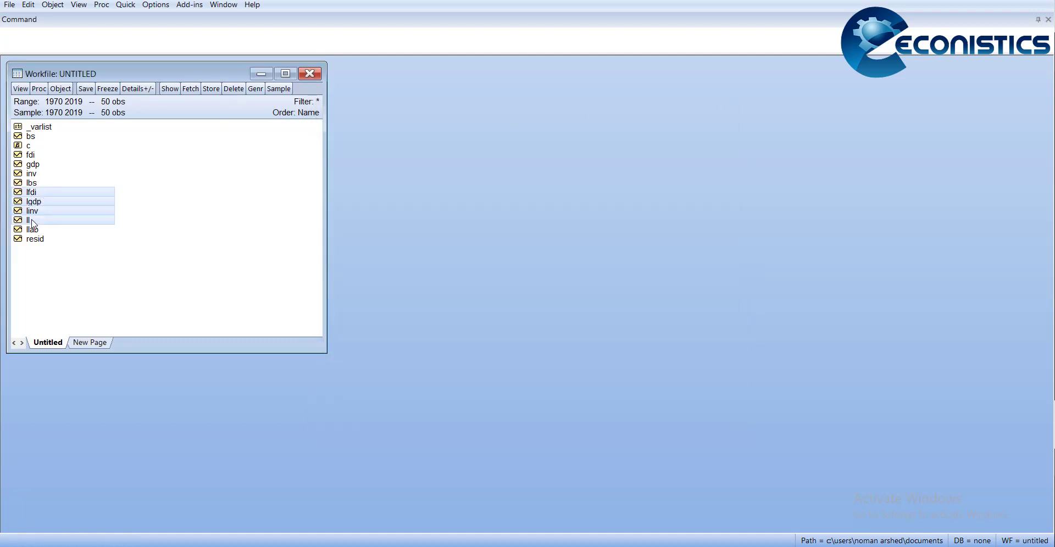
pyautogui.keyDown('ctrl'); pyautogui.click(40, 185); pyautogui.keyUp('ctrl')
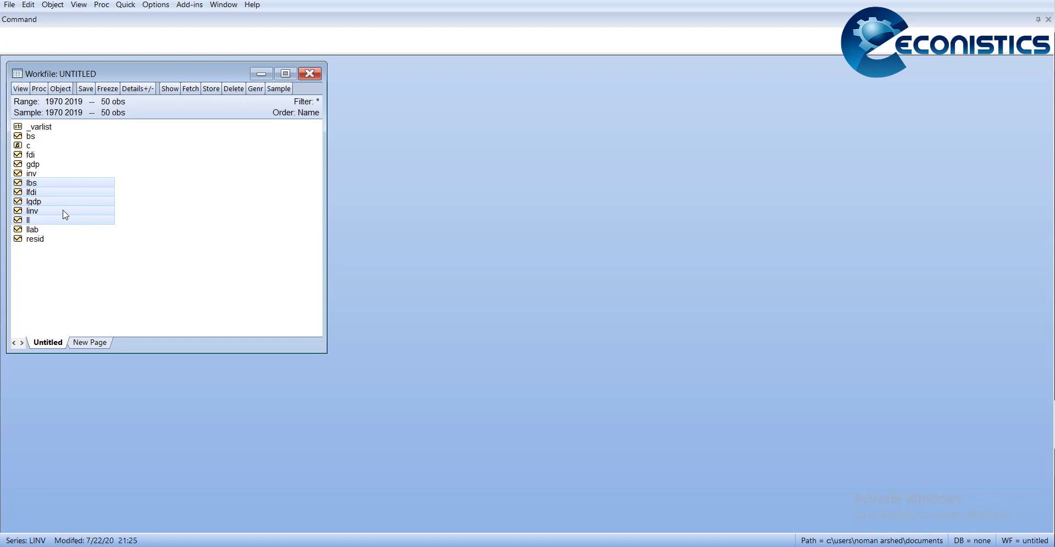
pyautogui.rightClick(49, 212)
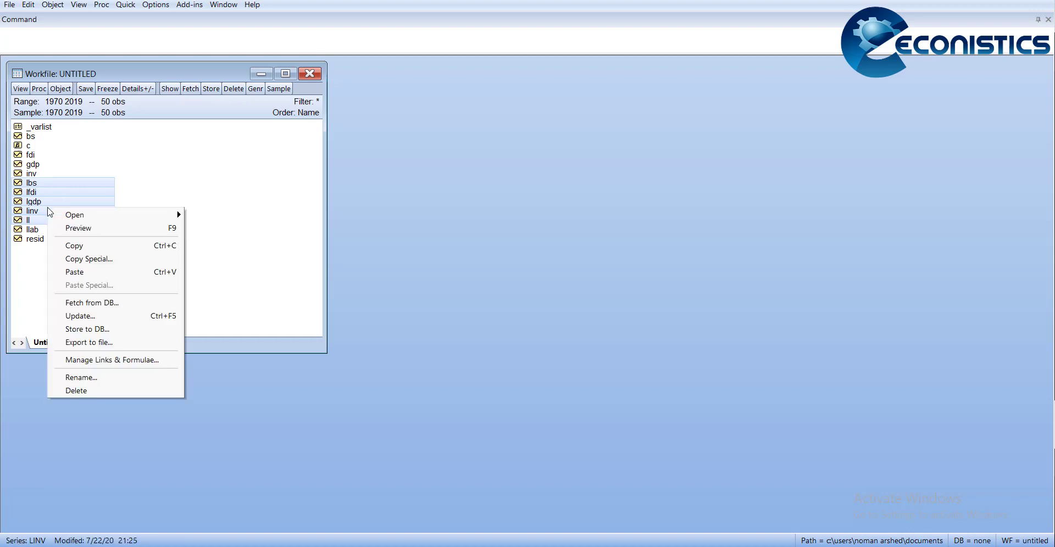
pyautogui.moveTo(117, 215)
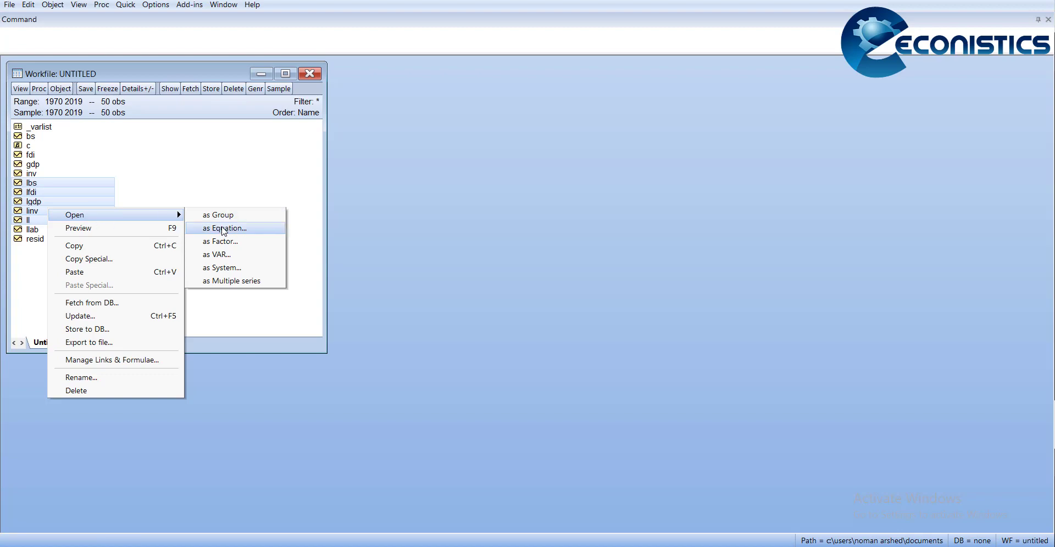
pyautogui.click(224, 229)
pyautogui.click(519, 314)
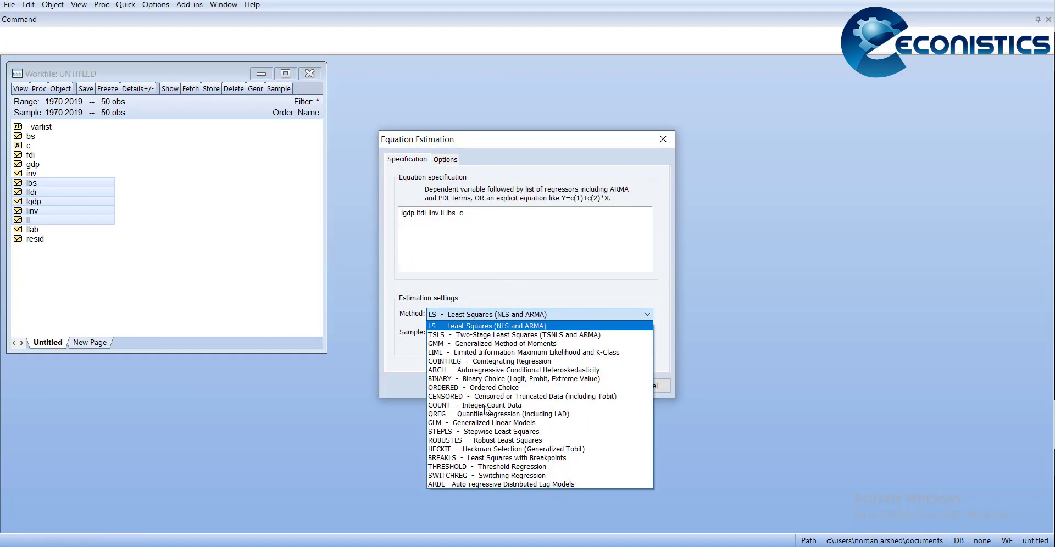
pyautogui.click(454, 484)
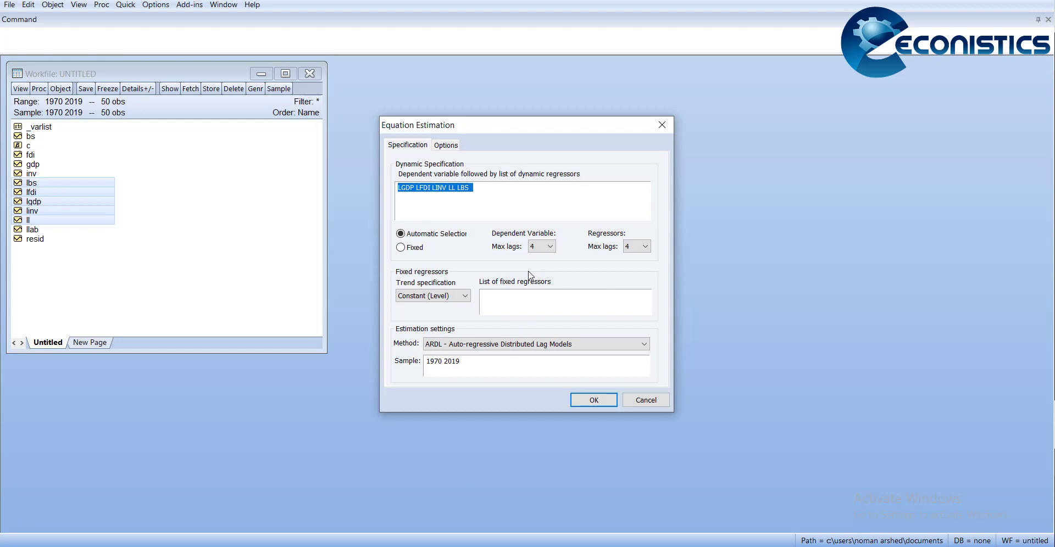
pyautogui.click(550, 246)
pyautogui.click(593, 400)
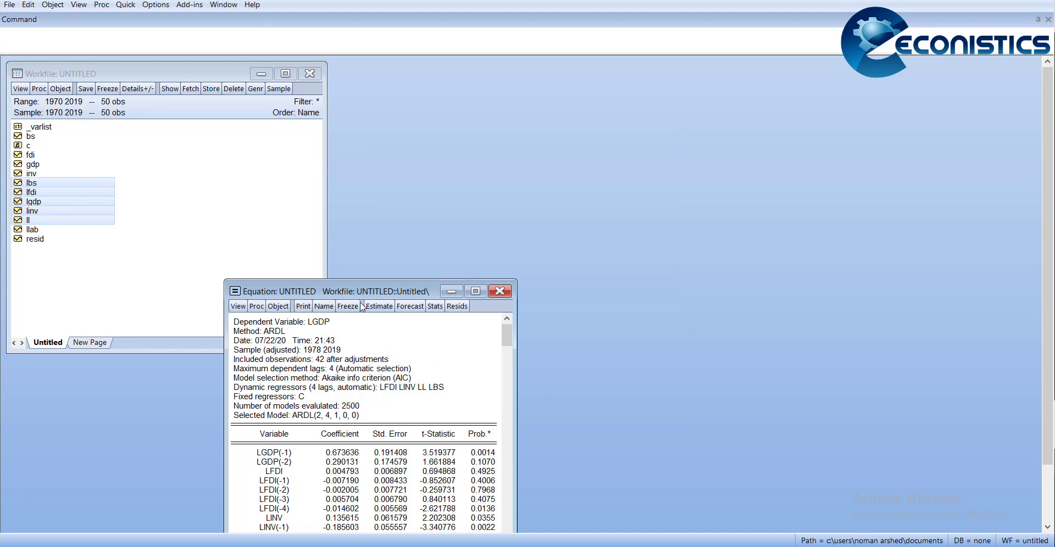
# Move the ARDL equation window up beside the workfile and bring up its View options
pyautogui.moveTo(356, 292); pyautogui.dragTo(461, 74)
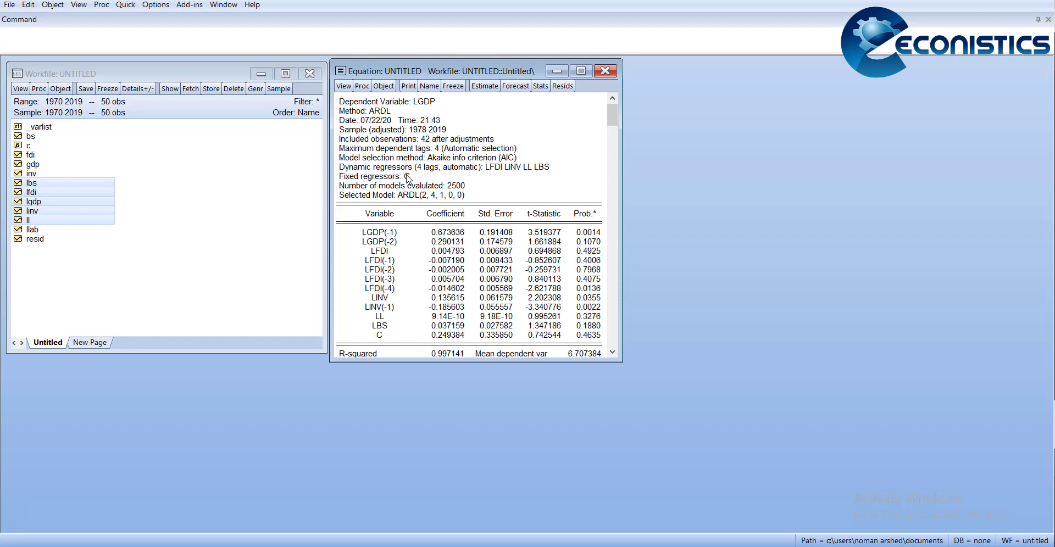
pyautogui.click(346, 87)
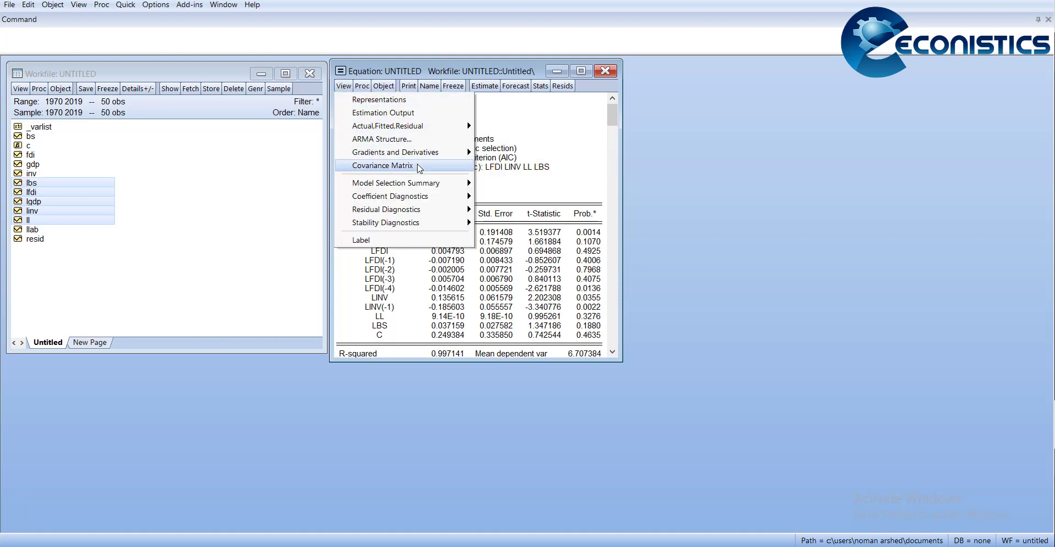
# Add an Ayvars label attribute with value lfdi, then return to the estimation output
pyautogui.click(390, 242)
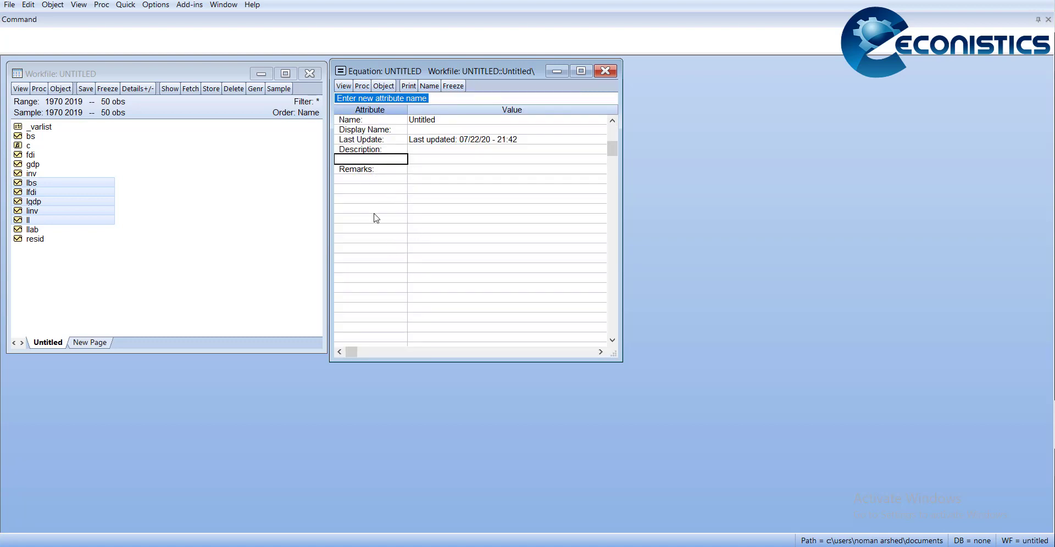
pyautogui.write('ayvars')
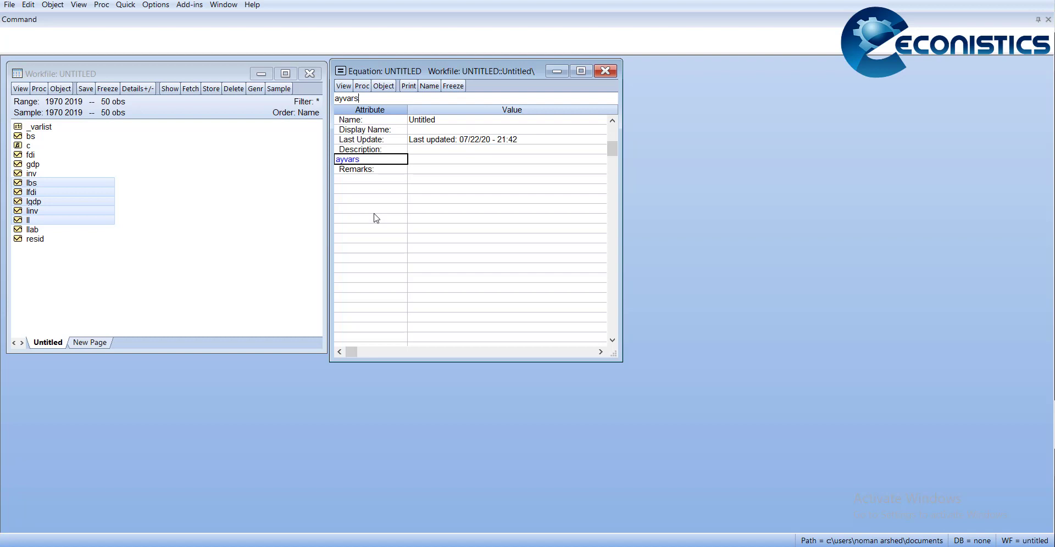
pyautogui.press('Return')
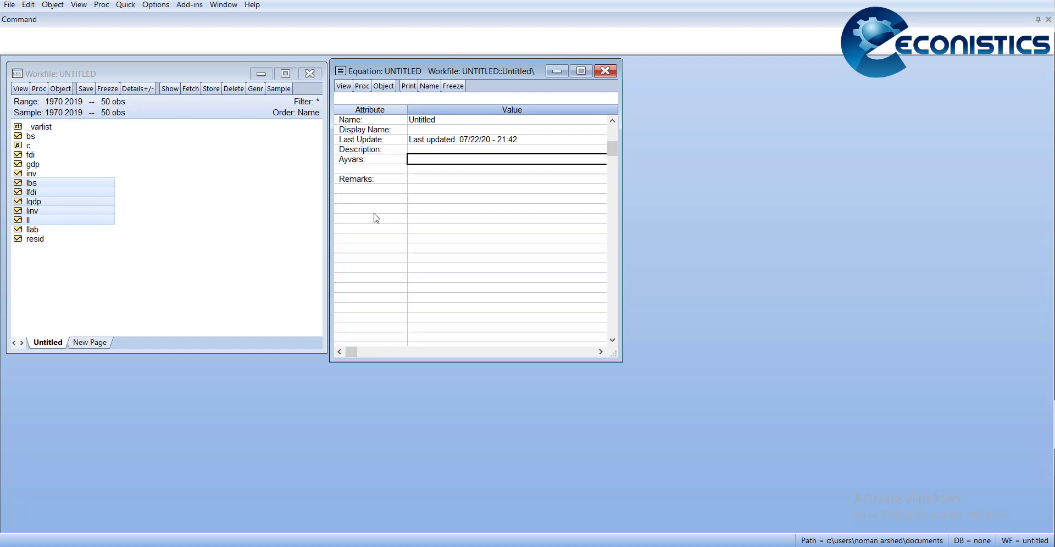
pyautogui.write('lfdi')
pyautogui.click(405, 249)
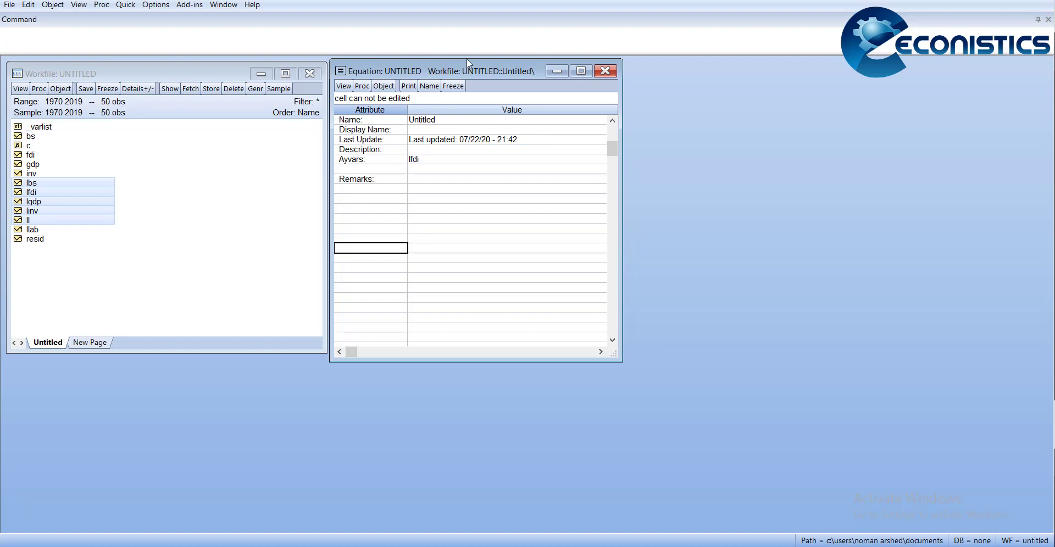
pyautogui.click(344, 86)
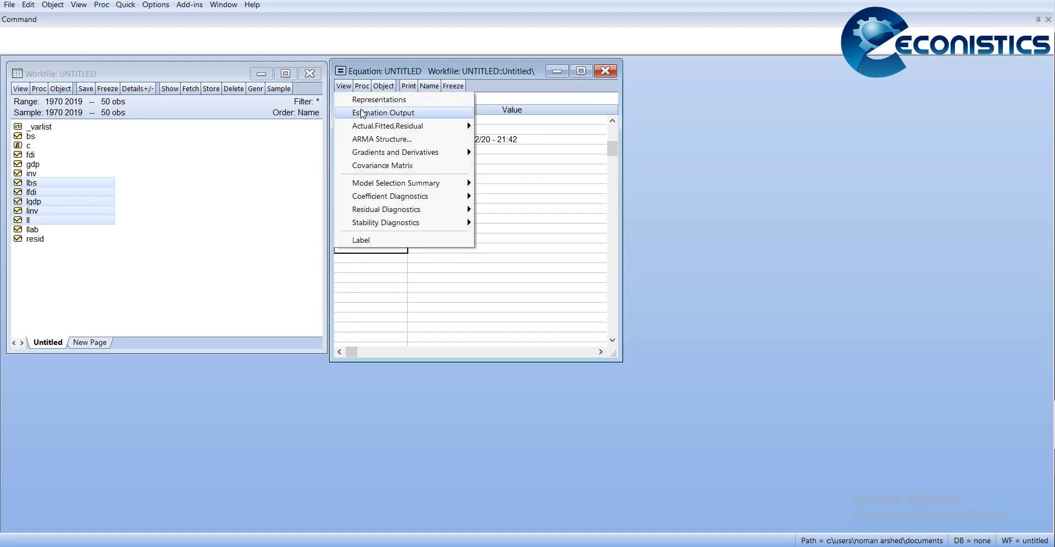
pyautogui.click(364, 114)
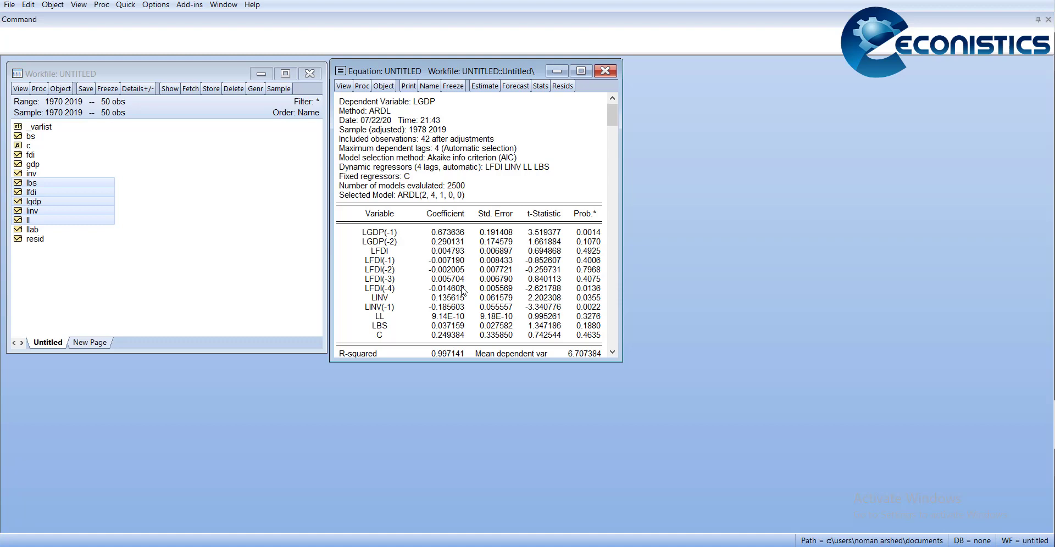
# Try Make Nonlinear ARDL and dismiss the missing threshold variable error
pyautogui.click(189, 6)
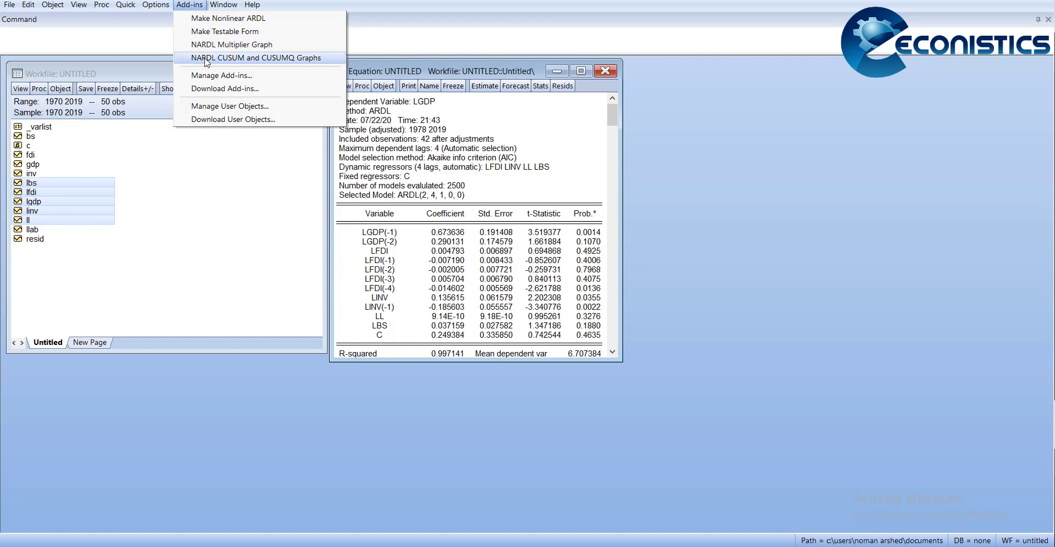
pyautogui.click(209, 21)
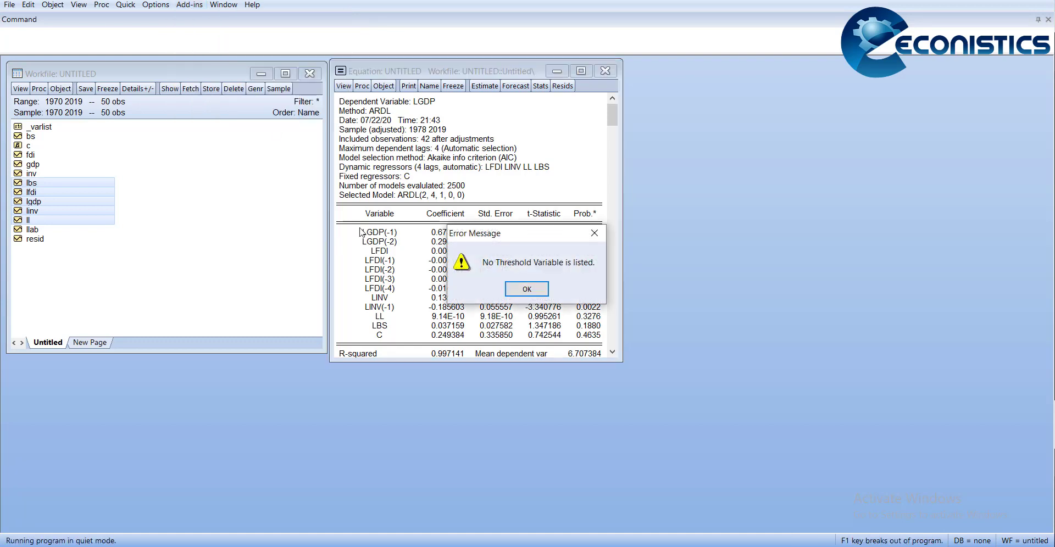
pyautogui.click(522, 288)
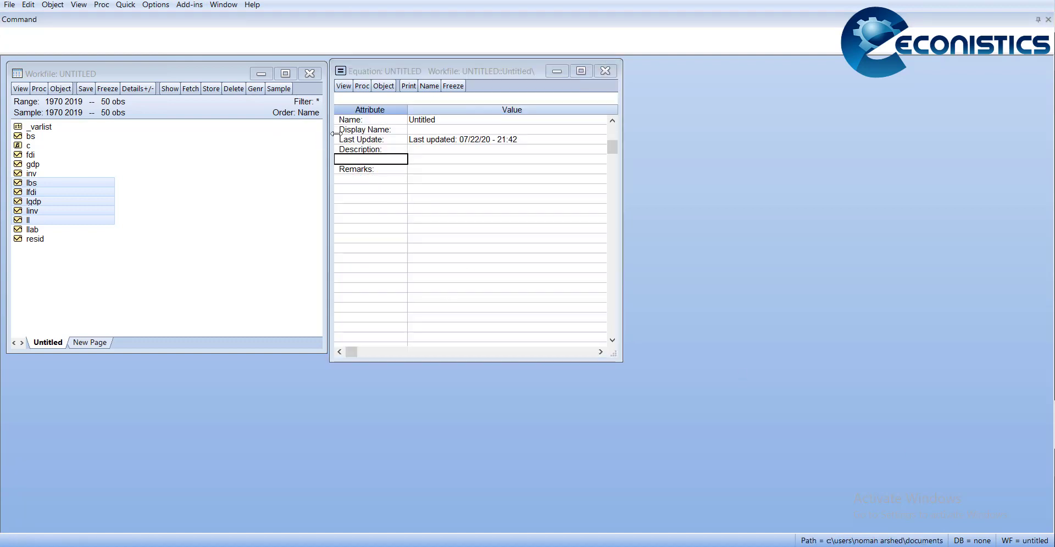
# Add a correctly spelled Asyvars label attribute set to lfdi and return to the estimation output
pyautogui.click(387, 165)
pyautogui.write('a')
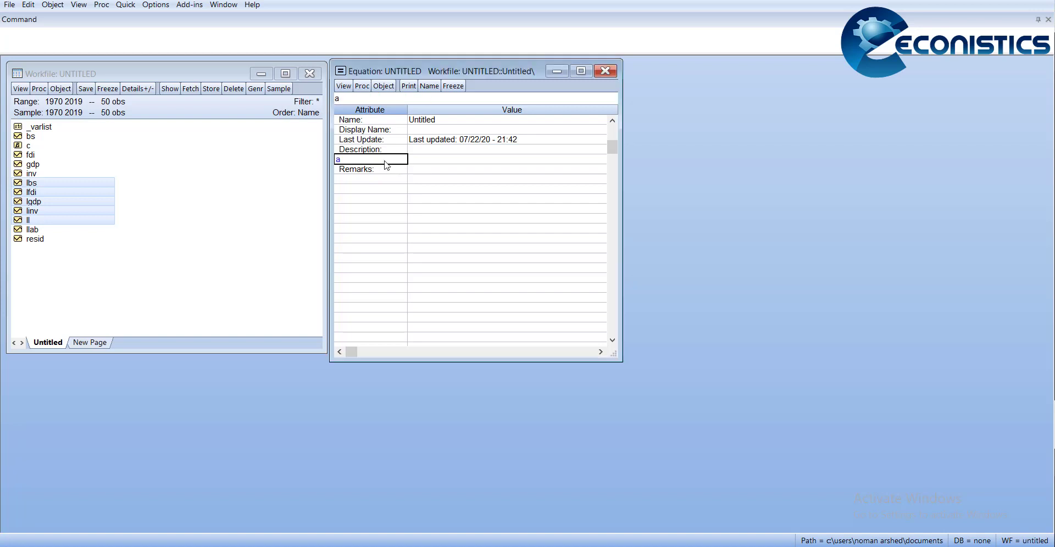
pyautogui.write('syvars')
pyautogui.click(374, 199)
pyautogui.click(424, 150)
pyautogui.click(419, 162)
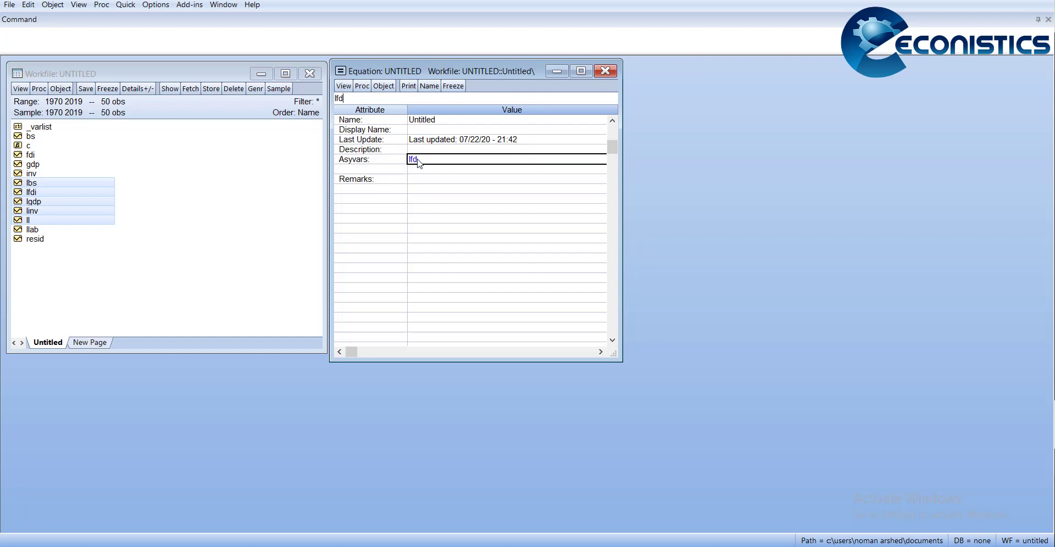
pyautogui.click(424, 259)
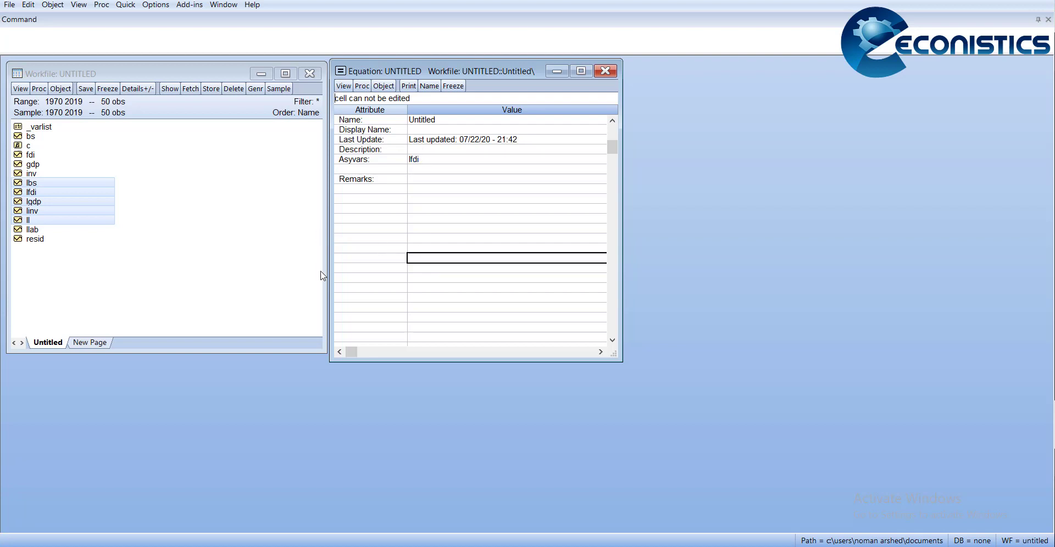
pyautogui.click(344, 87)
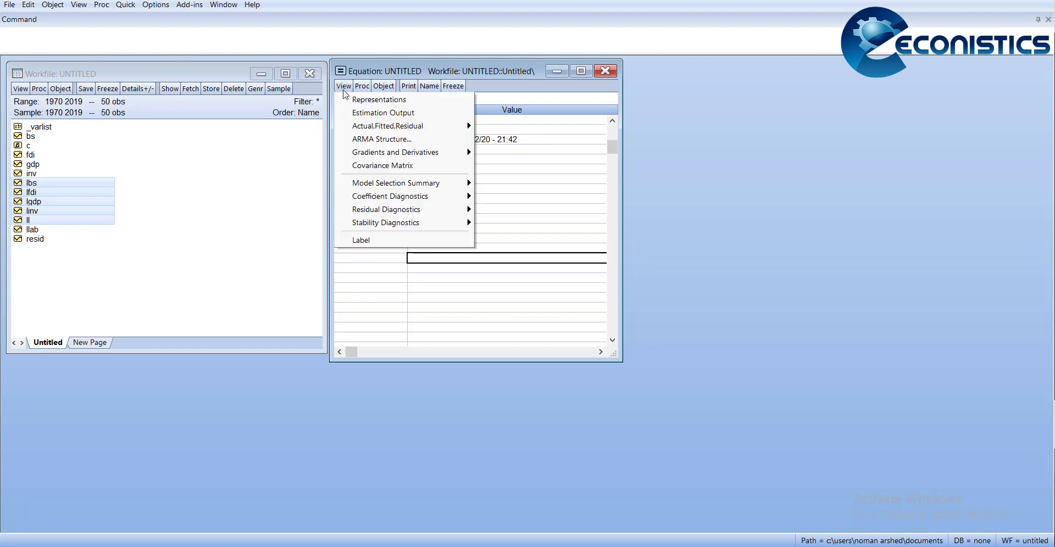
pyautogui.click(365, 113)
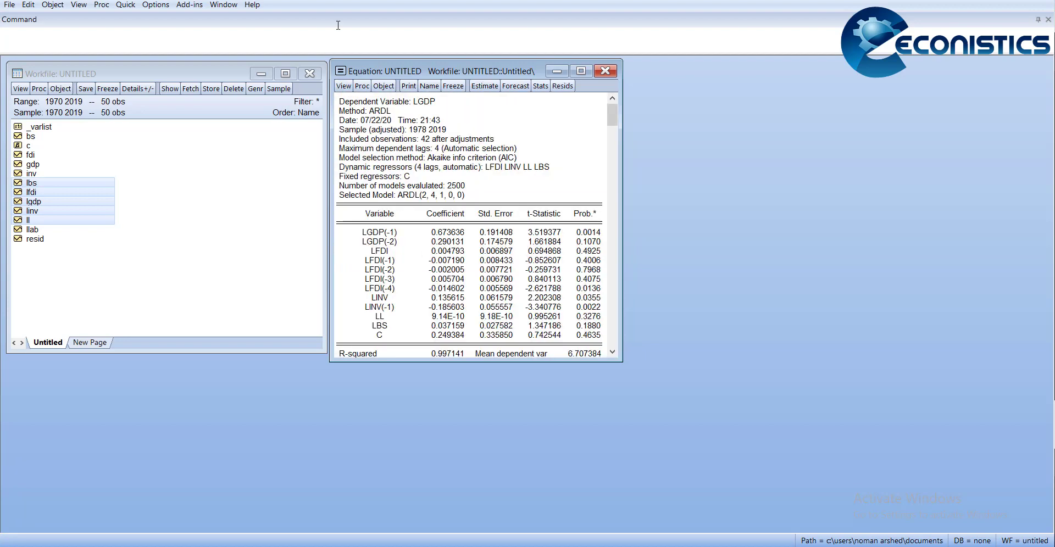
# Run Make Nonlinear ARDL to estimate NARDL01 with LFDI_POS and LFDI_NEG, selecting ARDL(3, 3, 4, 4, 2, 4)
pyautogui.click(196, 6)
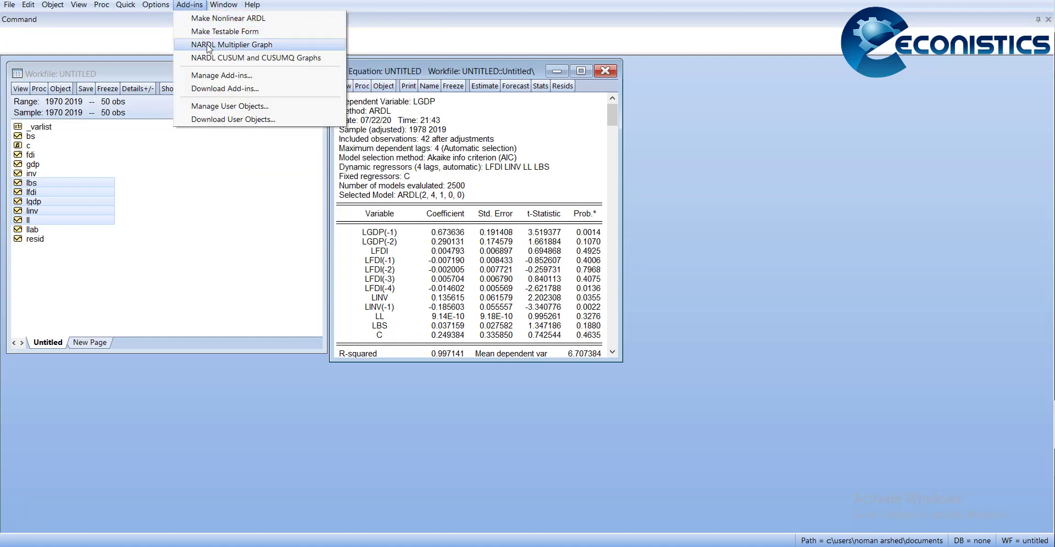
pyautogui.moveTo(213, 7)
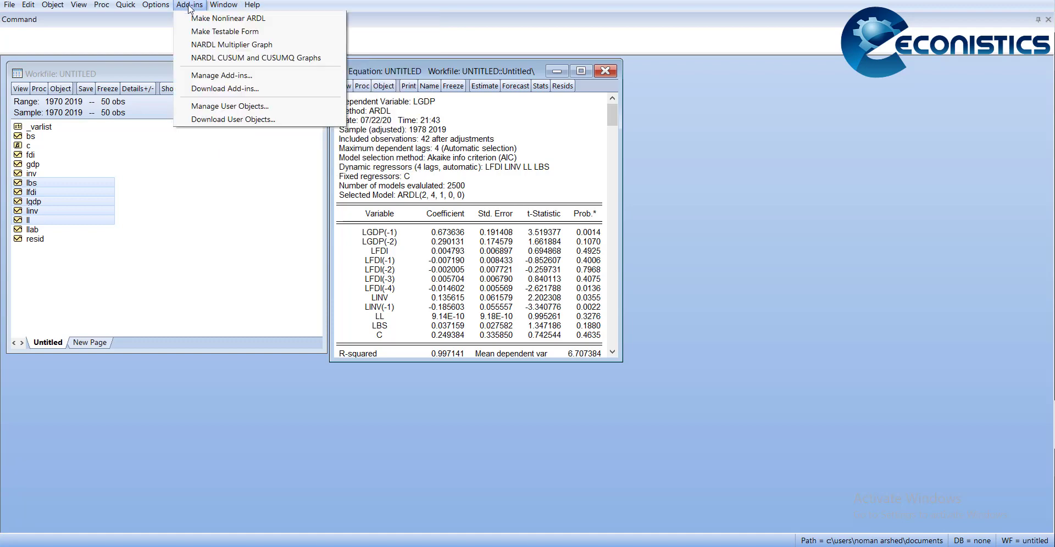
pyautogui.click(353, 164)
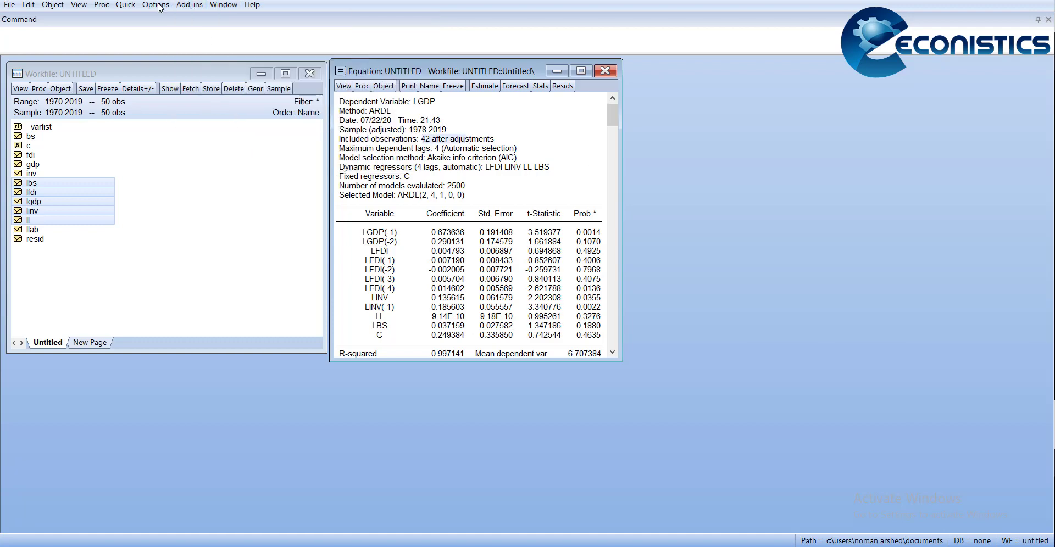
pyautogui.click(189, 5)
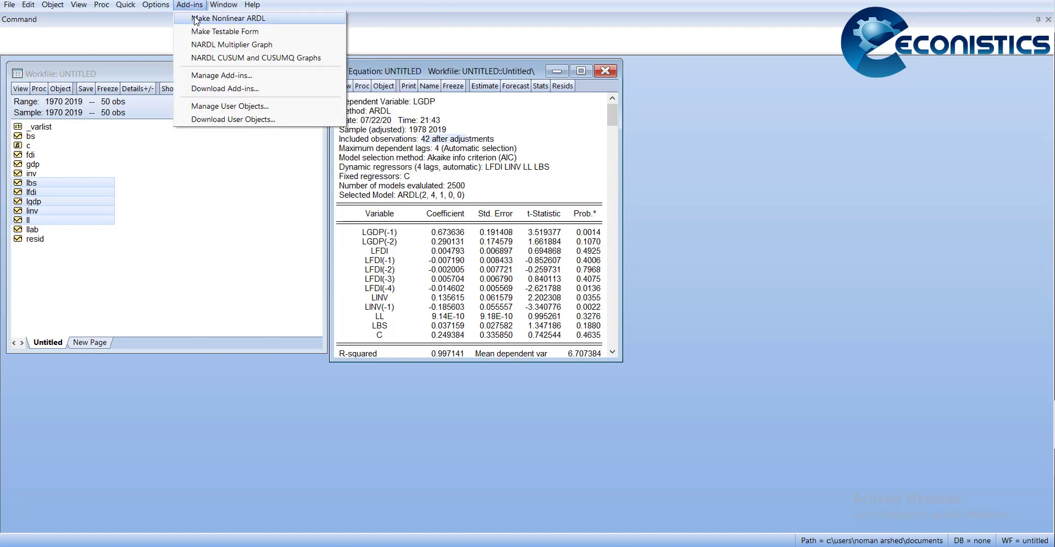
pyautogui.click(196, 20)
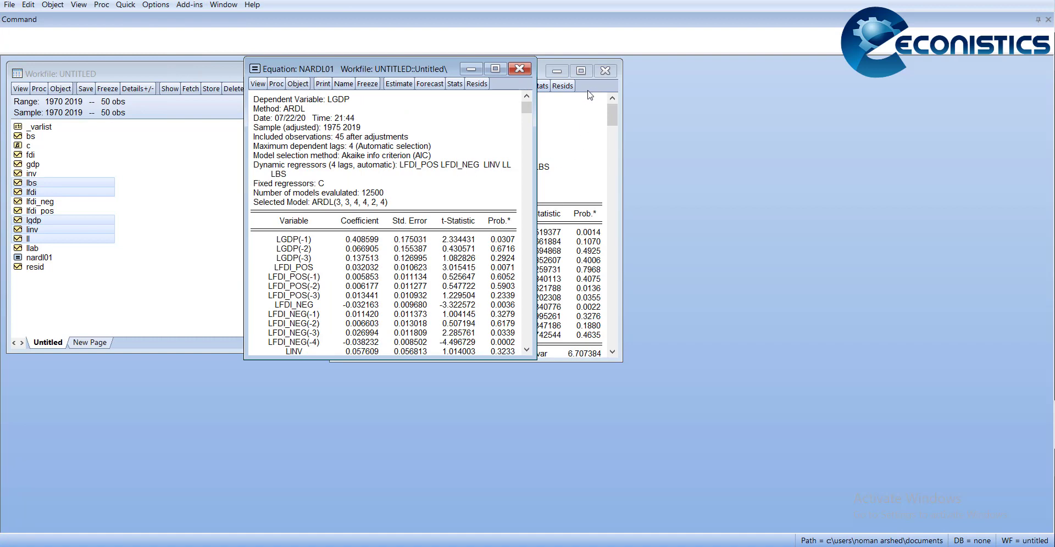
# Close and delete the untitled ARDL equation, check the lfdi_pos series, and bring NARDL01 forward
pyautogui.click(558, 125)
pyautogui.click(601, 71)
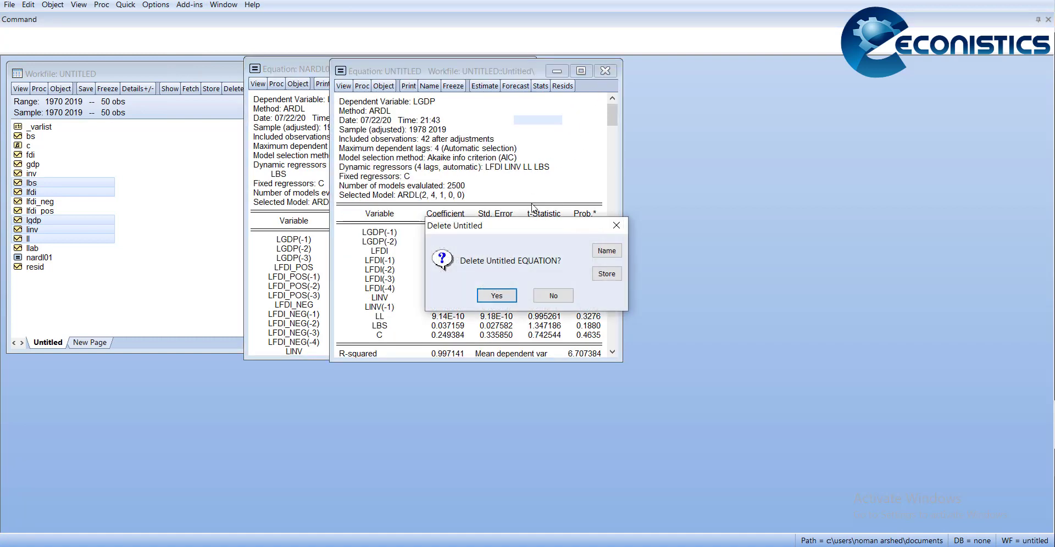
pyautogui.click(496, 295)
pyautogui.click(366, 267)
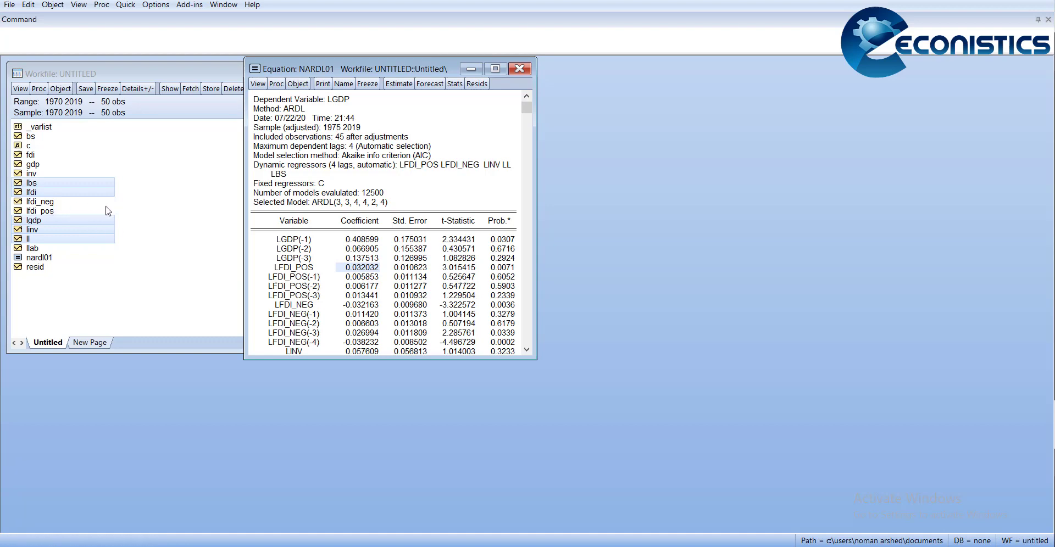
pyautogui.click(44, 211)
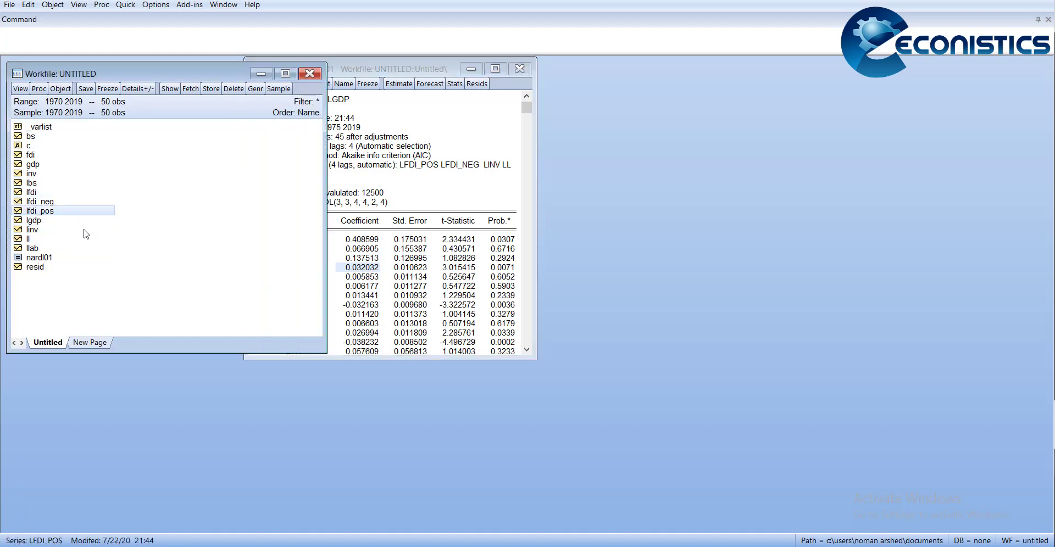
pyautogui.click(383, 305)
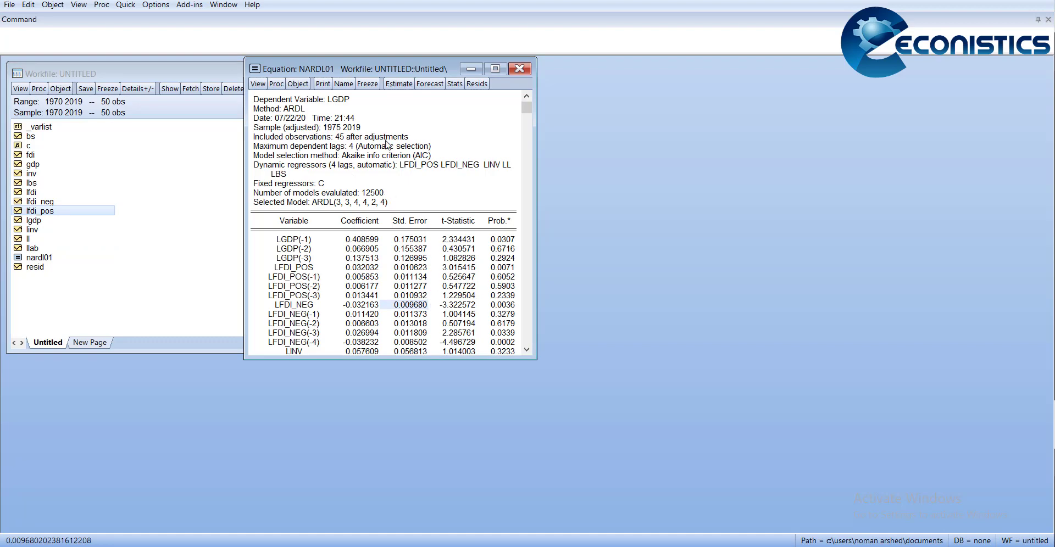
# Show NARDL01's long-run form, enlarged to read LFDI_POS 0.148592 and LFDI_NEG -0.065579
pyautogui.click(258, 84)
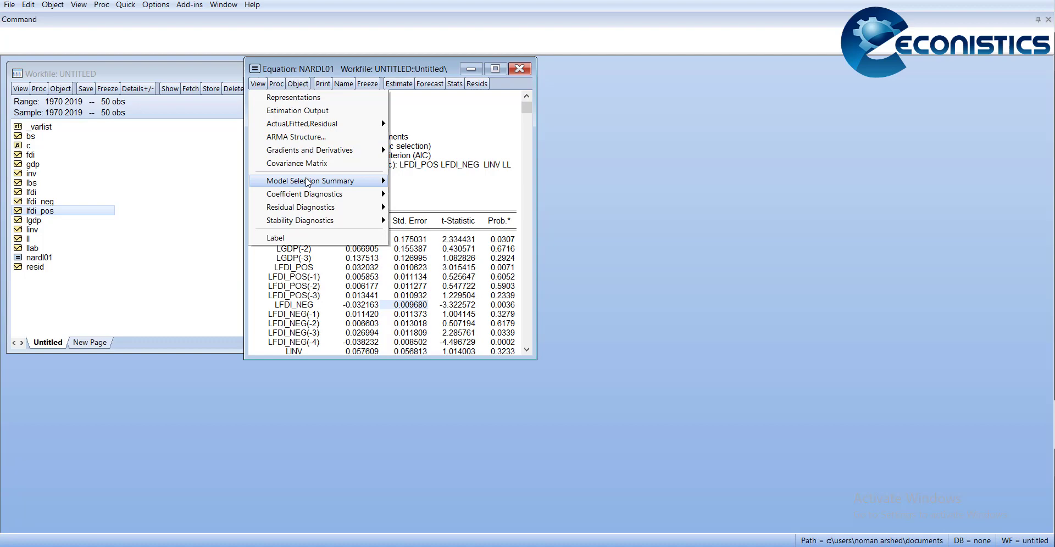
pyautogui.moveTo(352, 194)
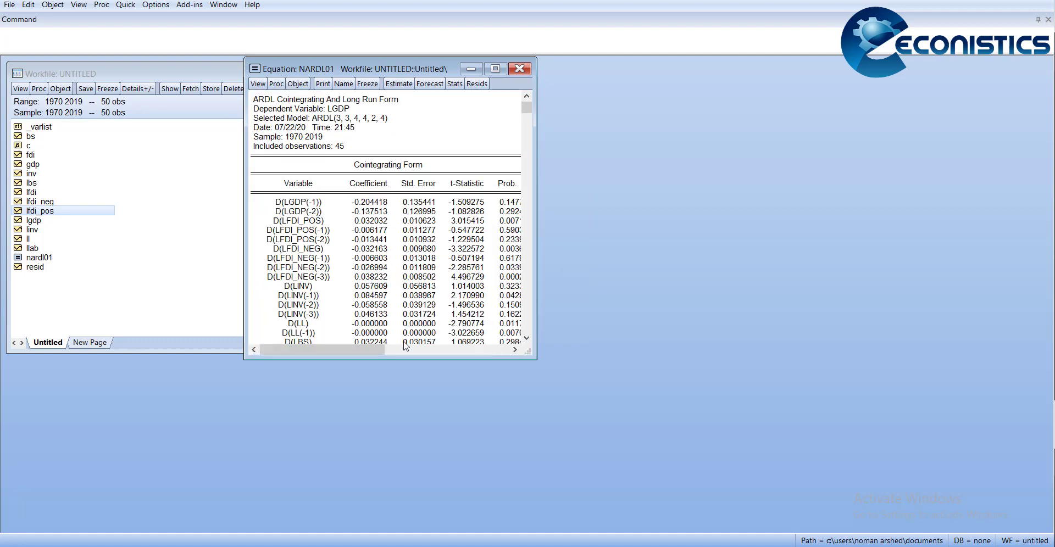
pyautogui.moveTo(403, 358); pyautogui.dragTo(404, 496)
pyautogui.moveTo(535, 413); pyautogui.dragTo(751, 412)
pyautogui.click(397, 399)
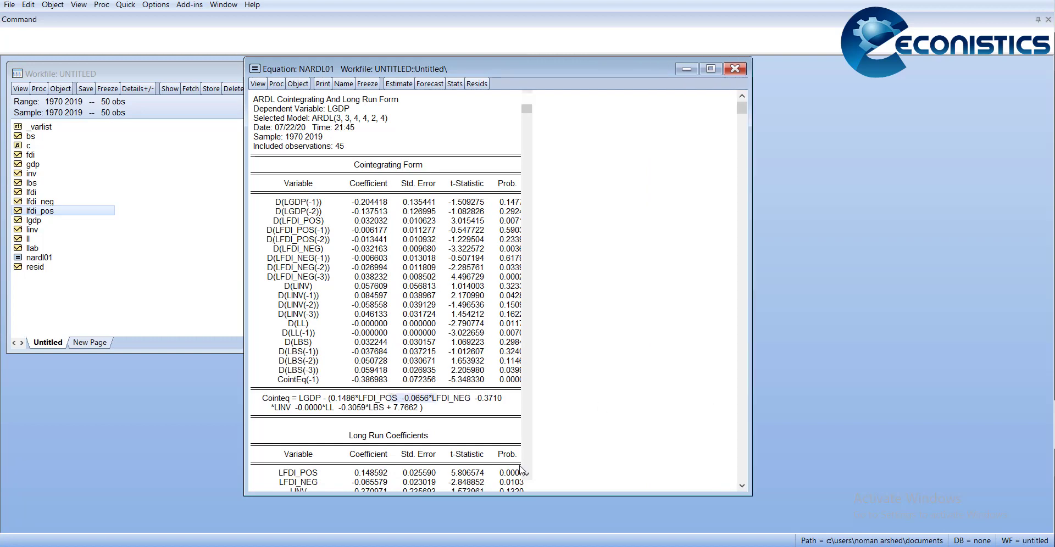
pyautogui.click(709, 69)
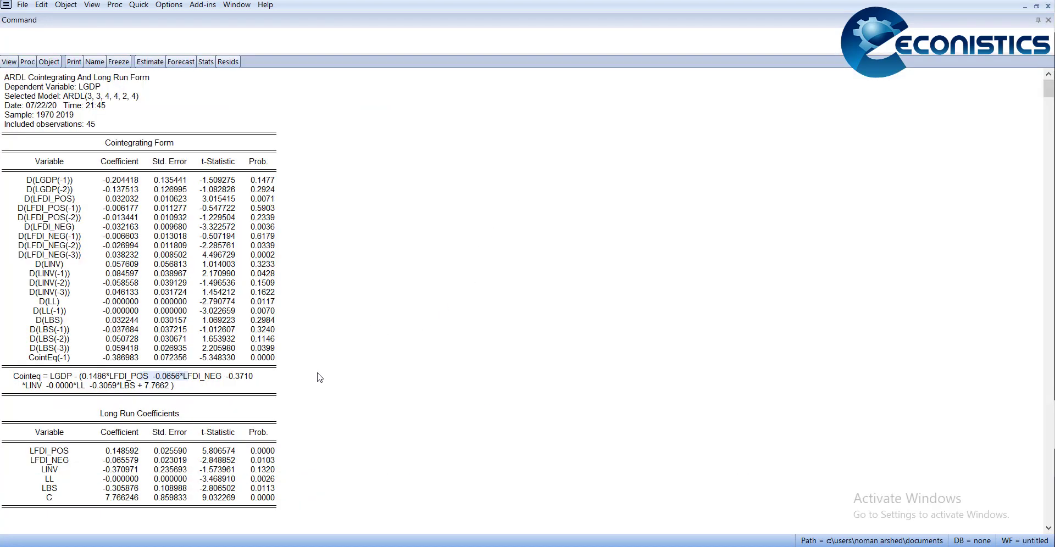
pyautogui.click(235, 386)
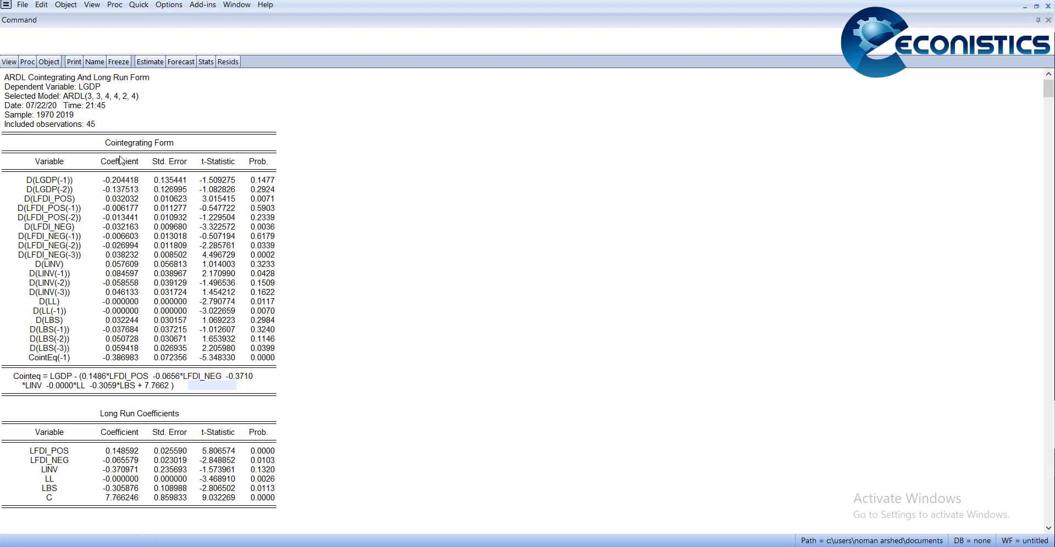
pyautogui.click(1036, 6)
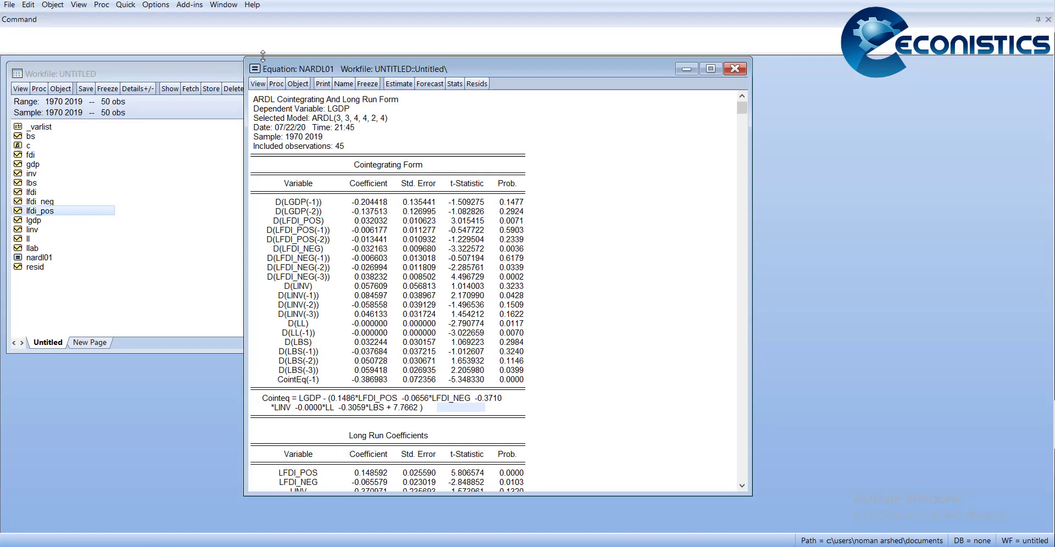
# Show NARDL01's residual histogram and normality test
pyautogui.click(191, 5)
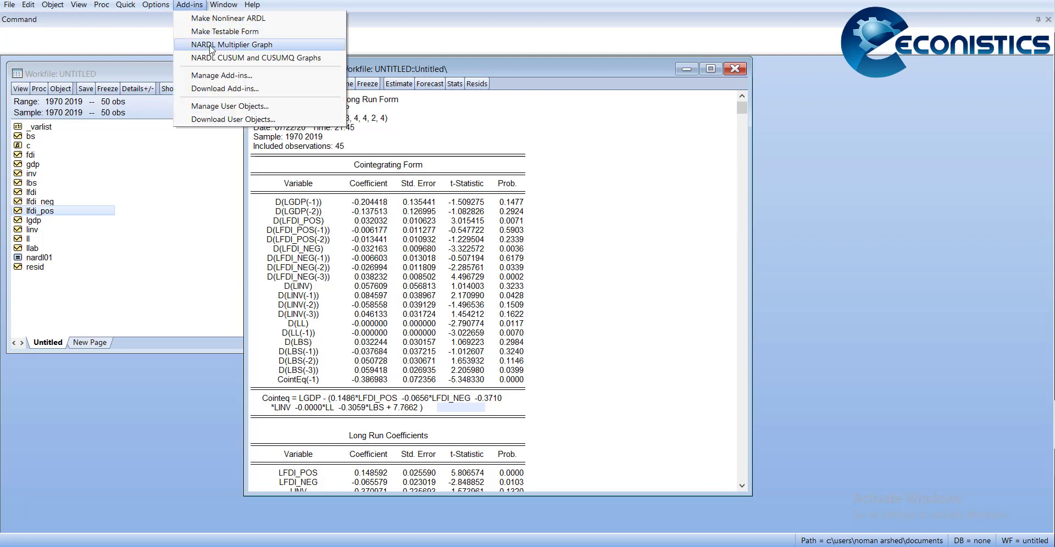
pyautogui.click(417, 230)
pyautogui.click(258, 83)
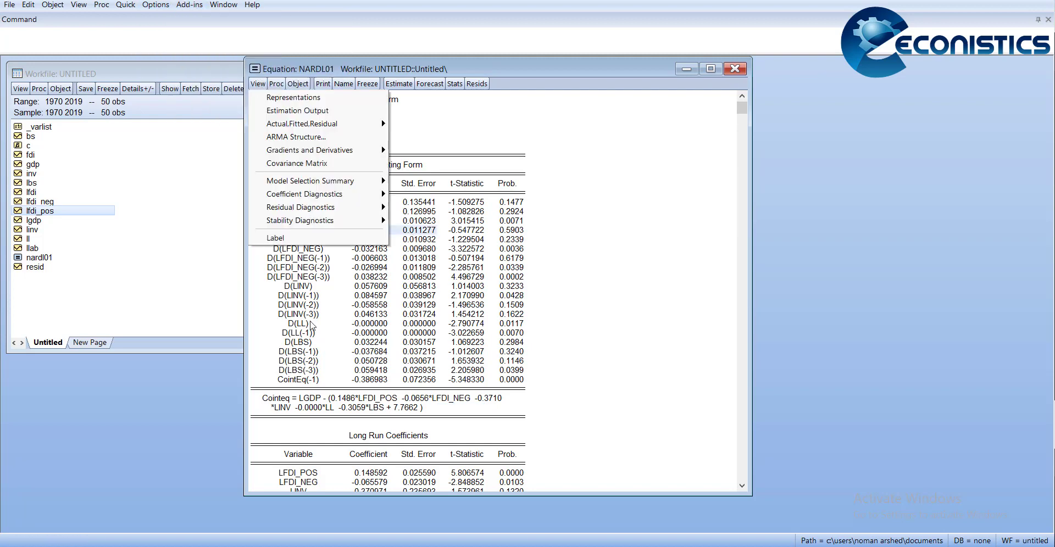
pyautogui.moveTo(335, 208)
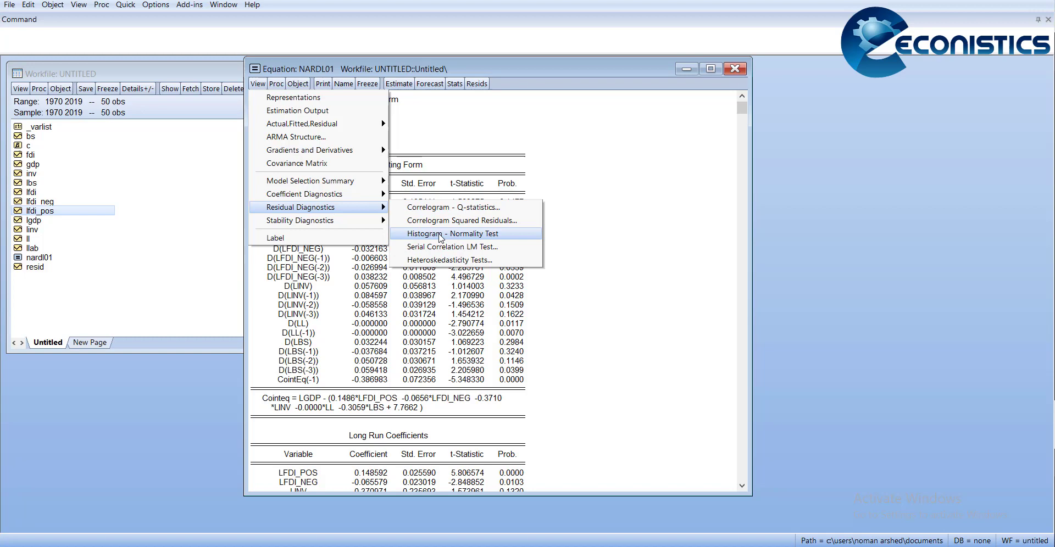
pyautogui.click(441, 234)
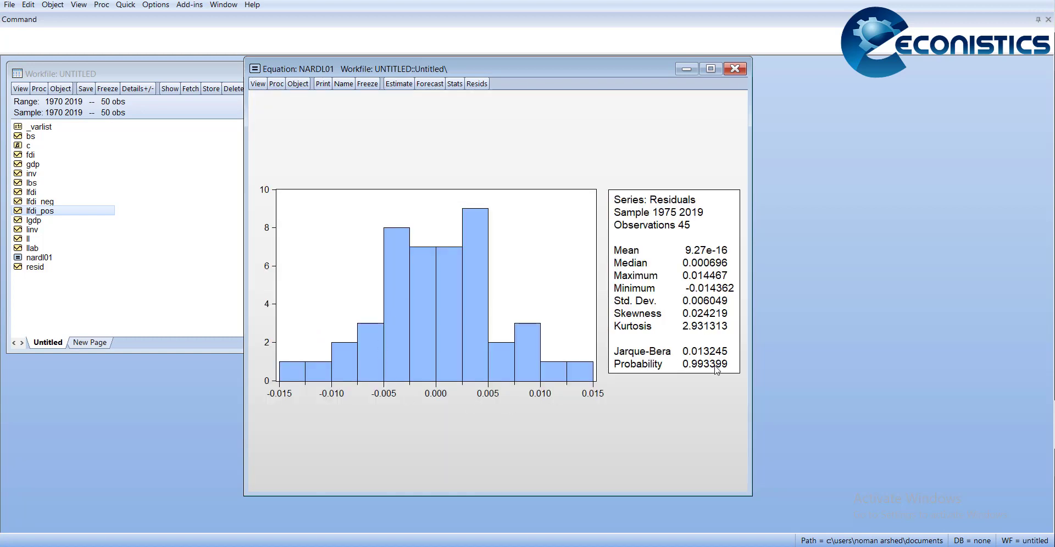
# Run the serial correlation LM test with 2 lags
pyautogui.click(258, 83)
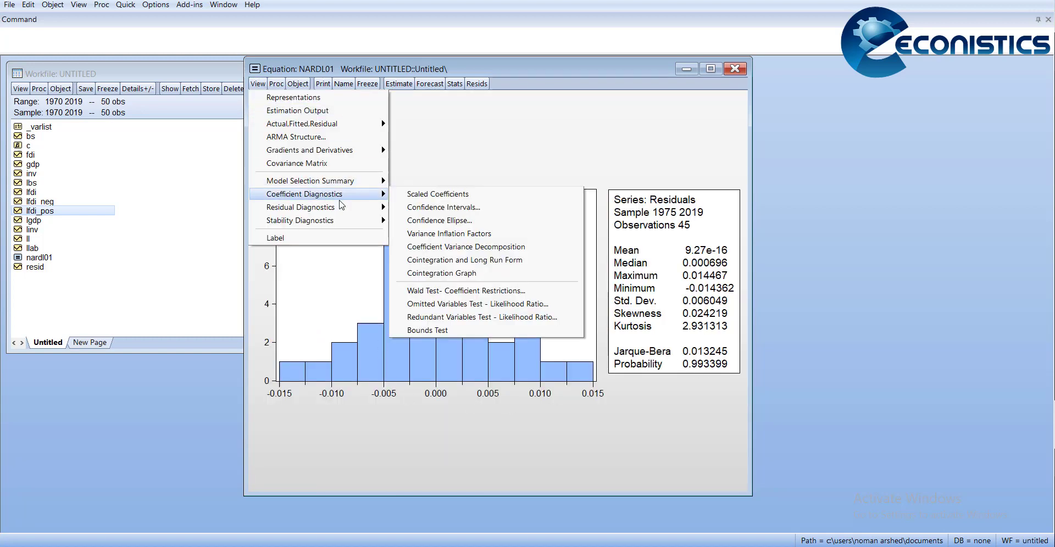
pyautogui.moveTo(344, 207)
pyautogui.click(452, 247)
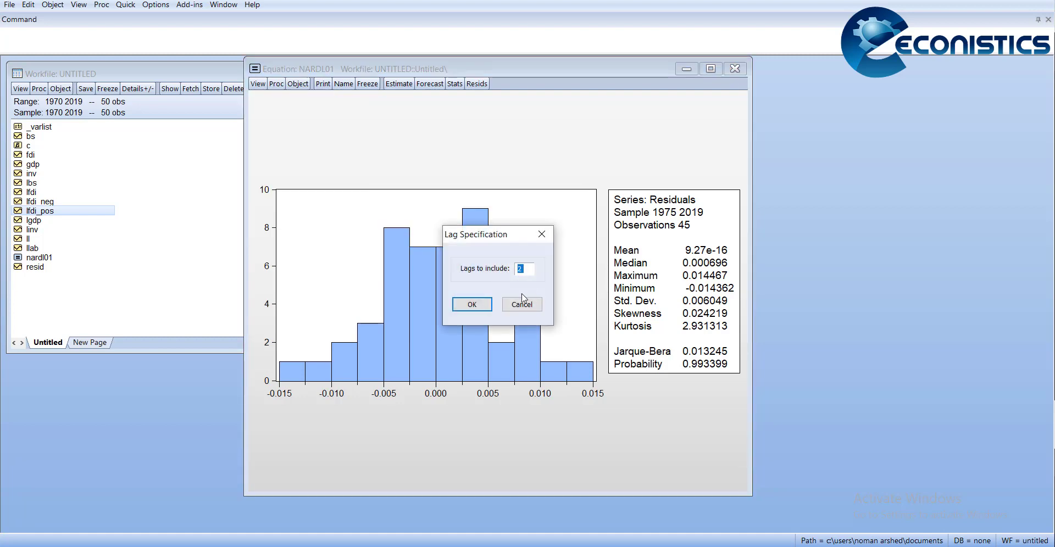
pyautogui.click(473, 306)
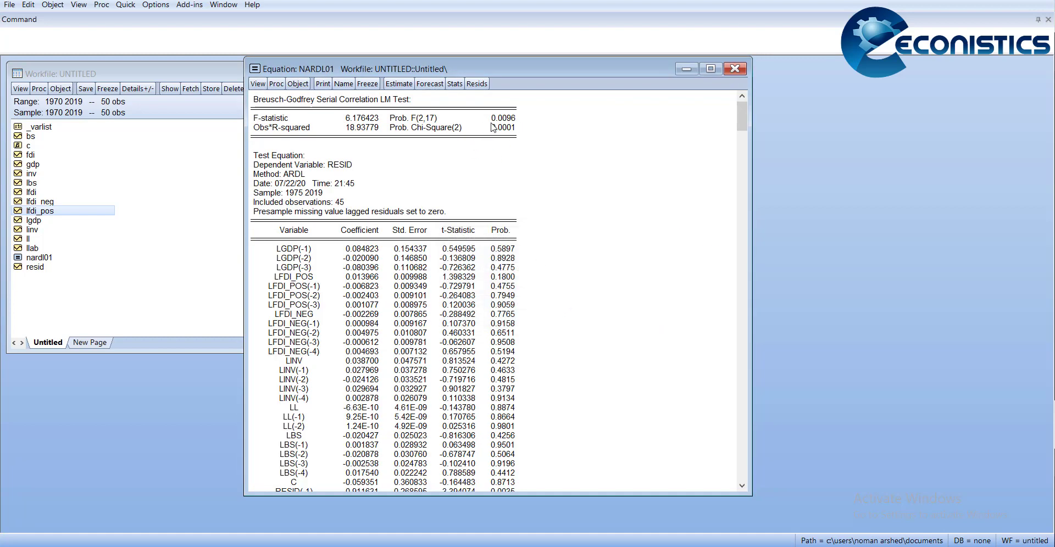
# Run the Breusch-Pagan-Godfrey heteroskedasticity test on the residuals
pyautogui.click(257, 84)
pyautogui.moveTo(325, 208)
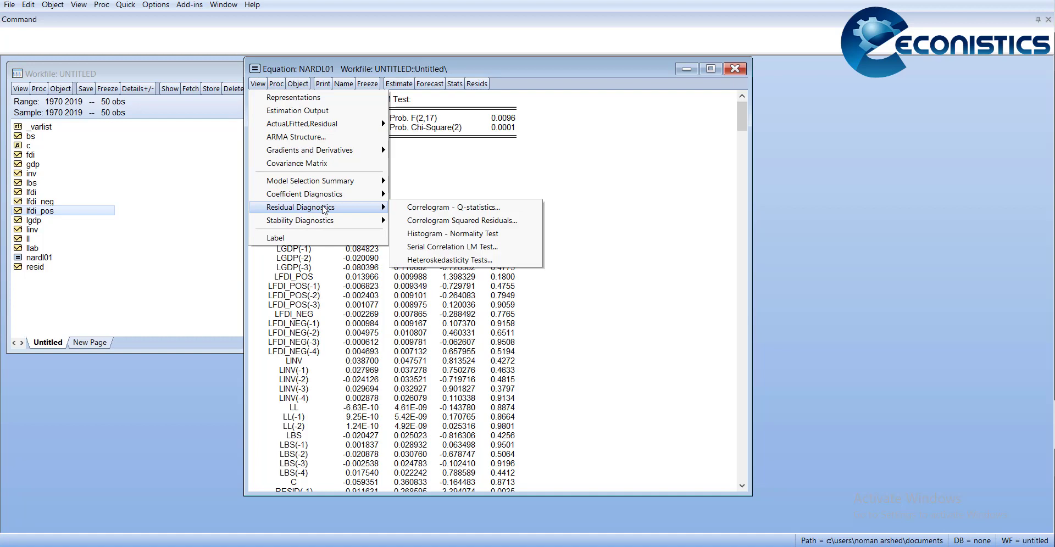
pyautogui.click(452, 260)
pyautogui.click(471, 374)
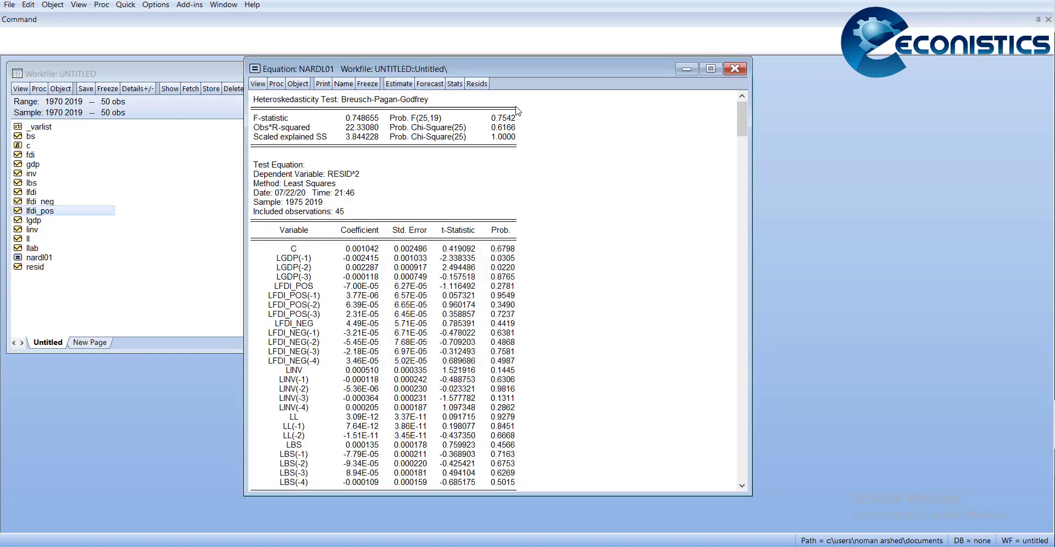
# Run the Ramsey RESET test with one fitted term
pyautogui.click(258, 84)
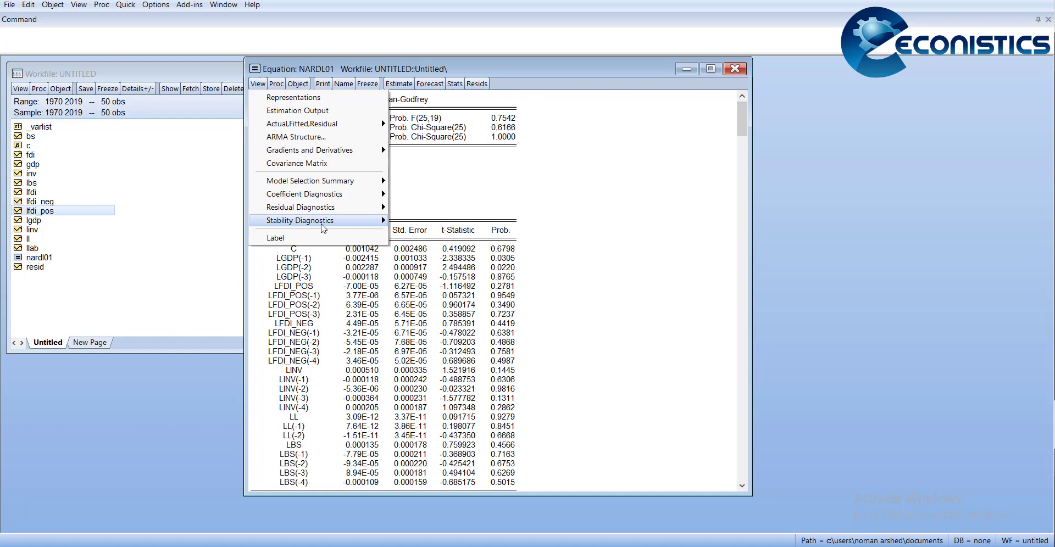
pyautogui.moveTo(330, 228)
pyautogui.click(441, 220)
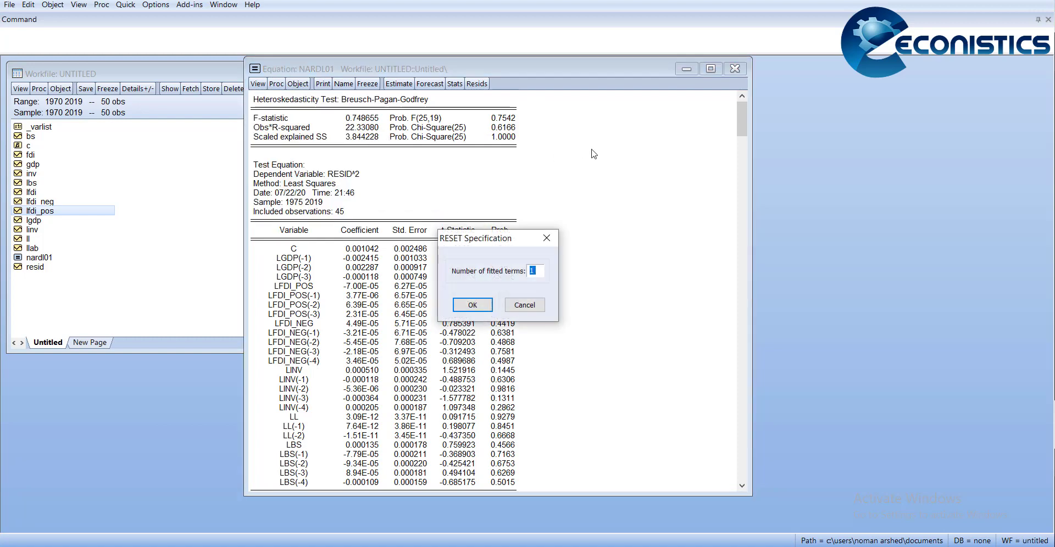
pyautogui.click(473, 308)
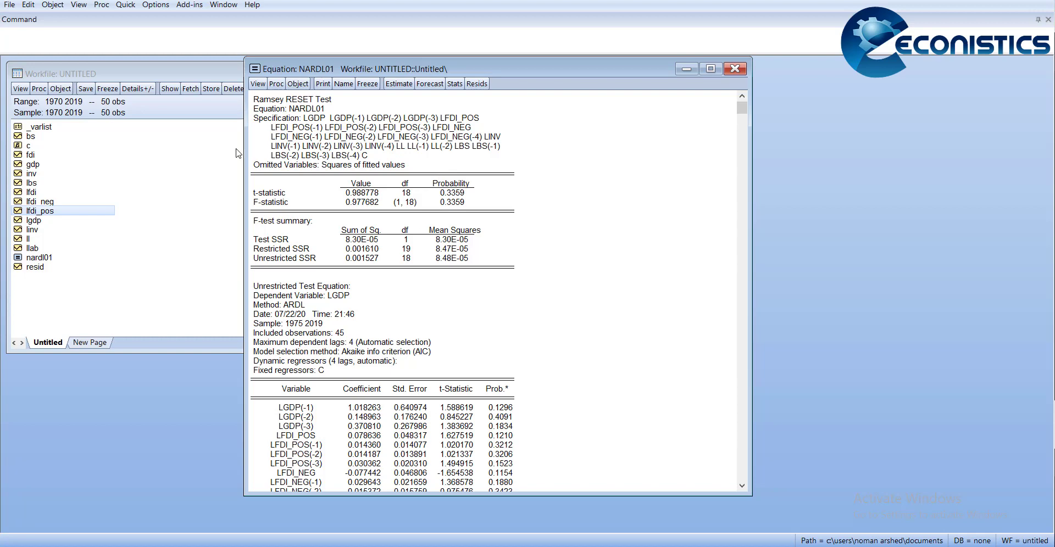
pyautogui.click(258, 84)
# Generate the MULTIPLIER01 graph for LFDI(+) and LFDI(-) over 15 periods and view it maximized
pyautogui.click(277, 108)
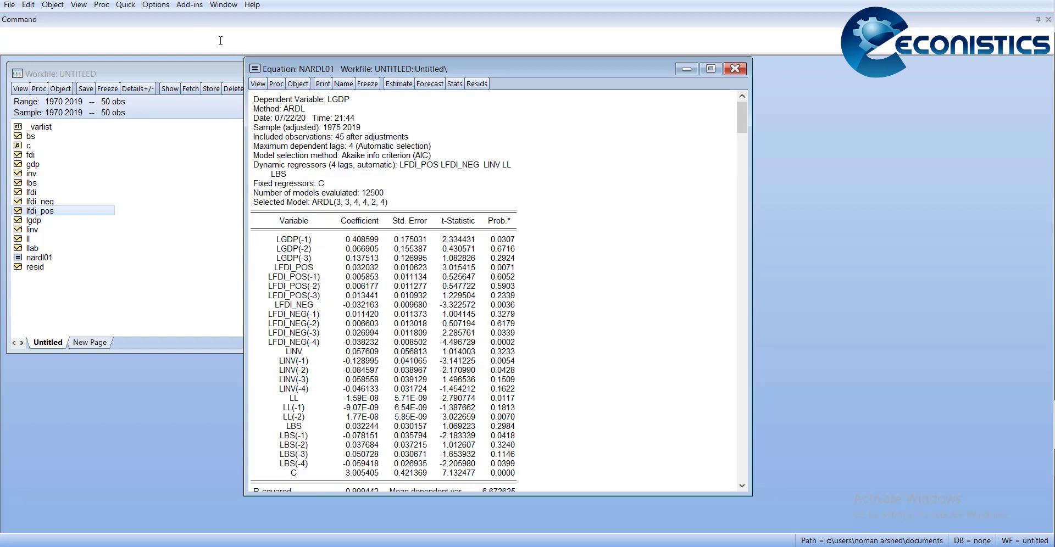
pyautogui.click(190, 5)
pyautogui.click(205, 49)
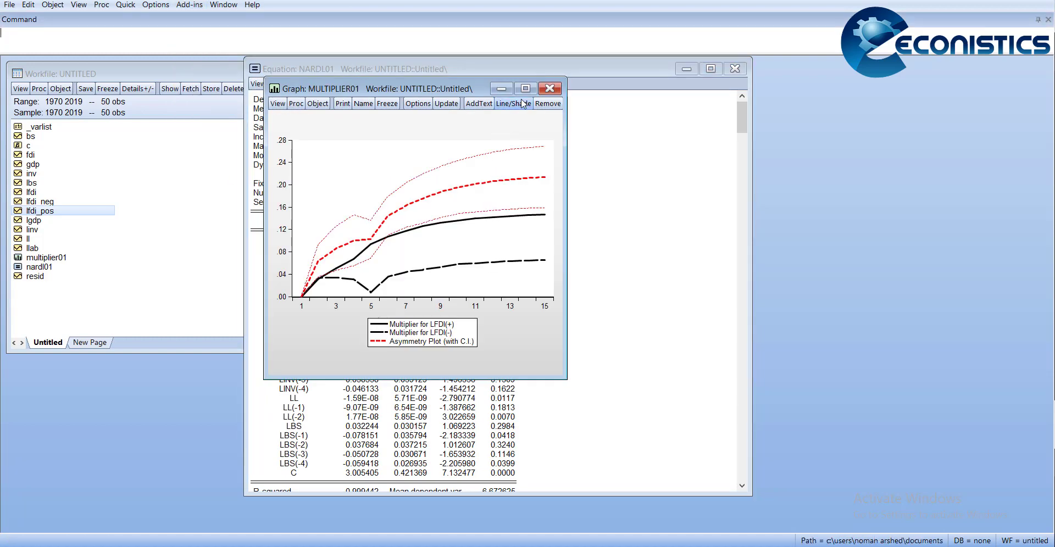
pyautogui.click(525, 89)
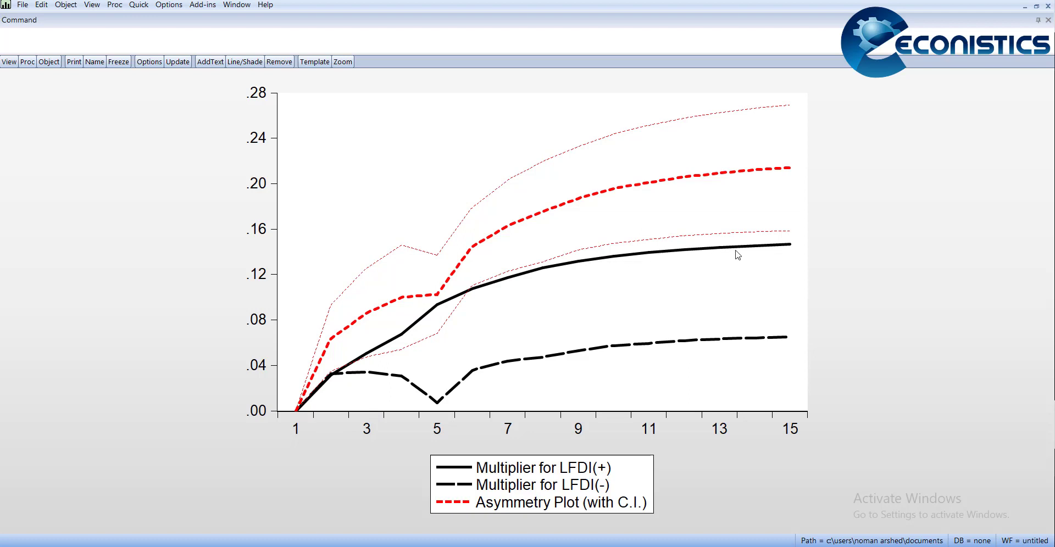
pyautogui.moveTo(789, 248)
pyautogui.moveTo(614, 347)
pyautogui.moveTo(488, 298)
pyautogui.moveTo(659, 261)
pyautogui.moveTo(379, 375)
pyautogui.moveTo(452, 396)
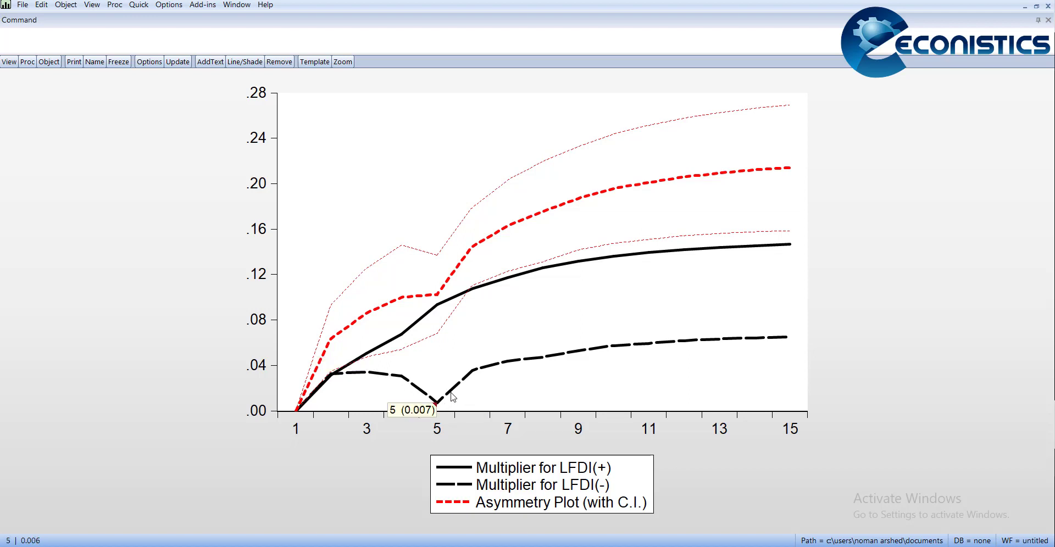
pyautogui.moveTo(772, 339)
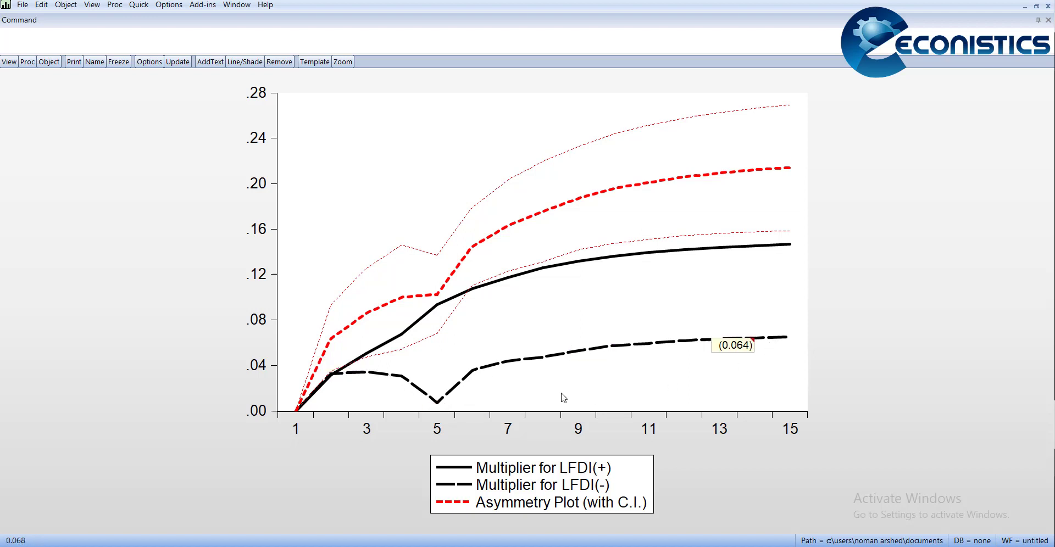